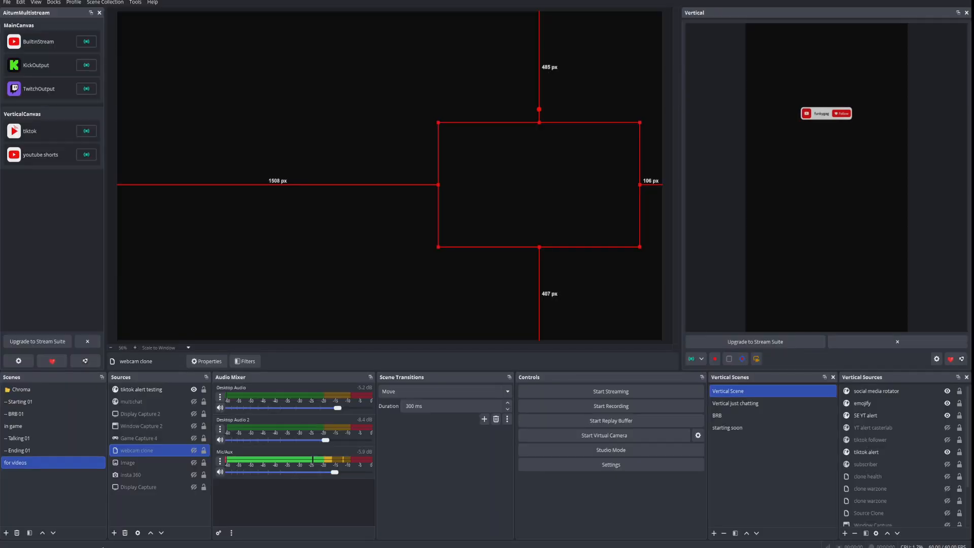
Set both the base canvas and output resolutions to 1080x1920 in the video settings and apply them.
left_click(447, 464)
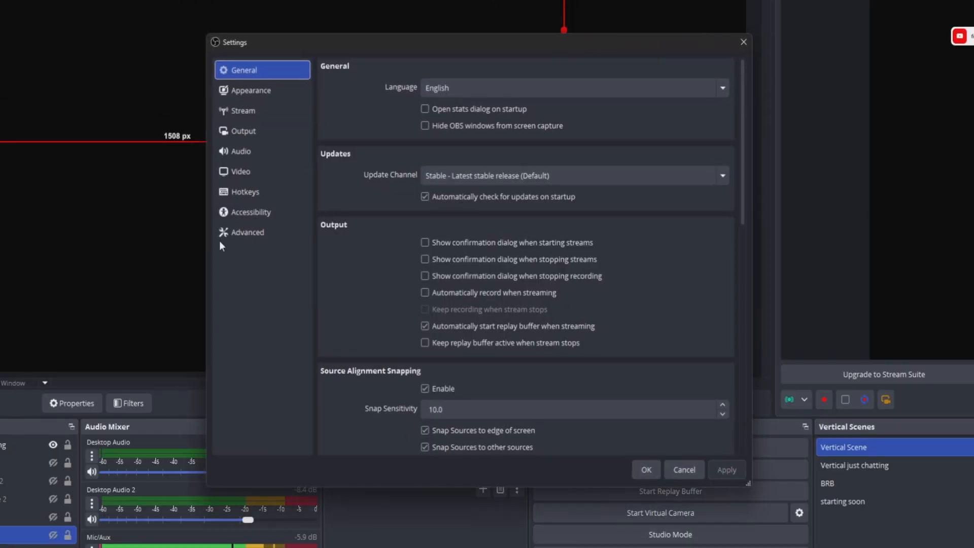
left_click(138, 82)
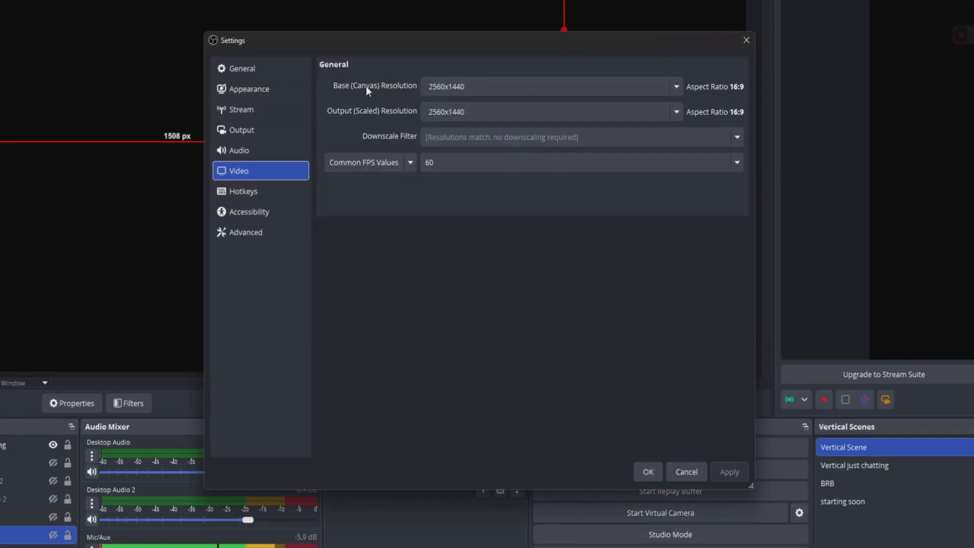
left_click(488, 86)
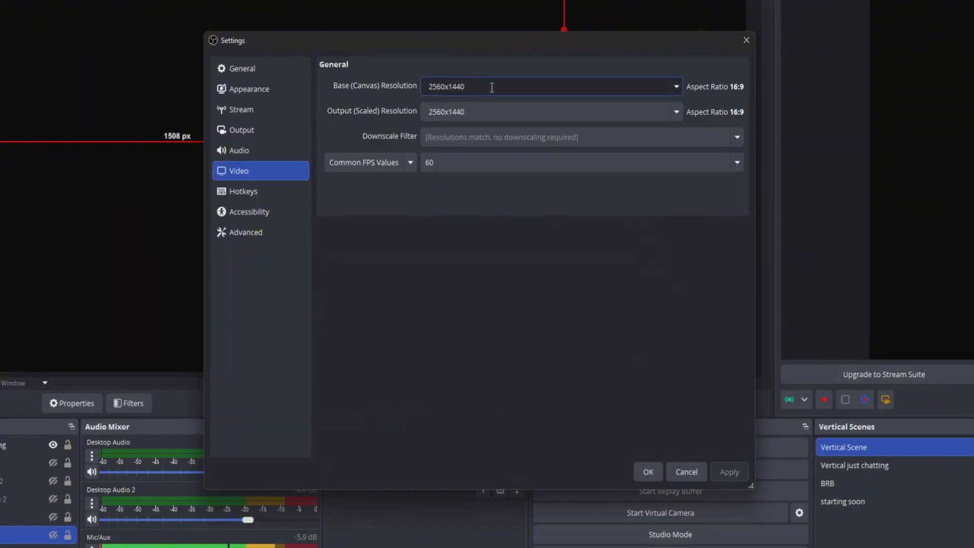
key("BackSpace")
type("108")
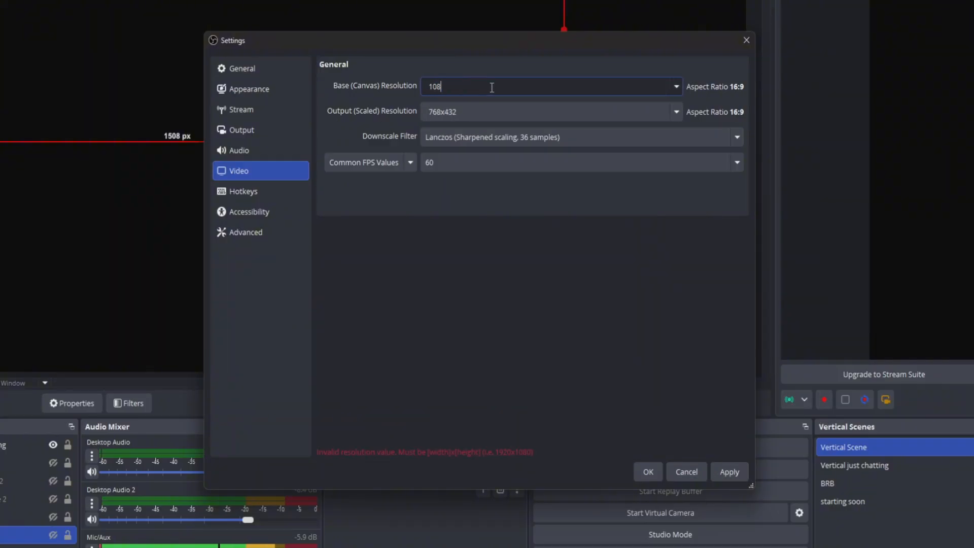
type("0x1920")
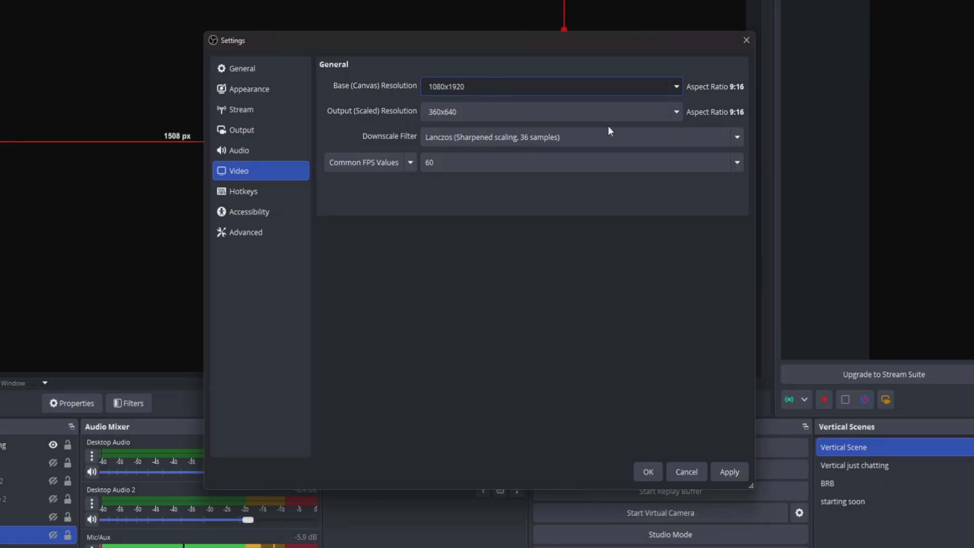
left_click(586, 117)
left_click(585, 127)
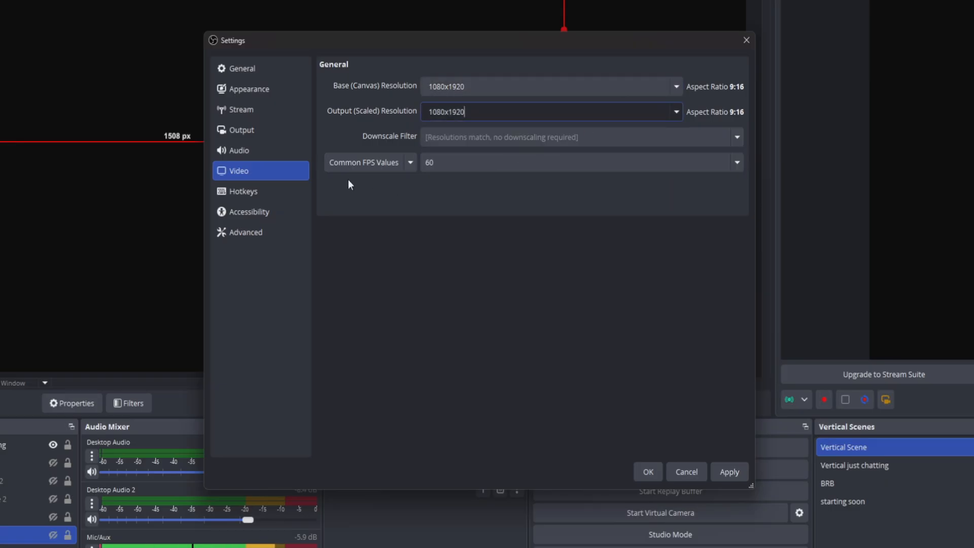
left_click(716, 473)
left_click(648, 472)
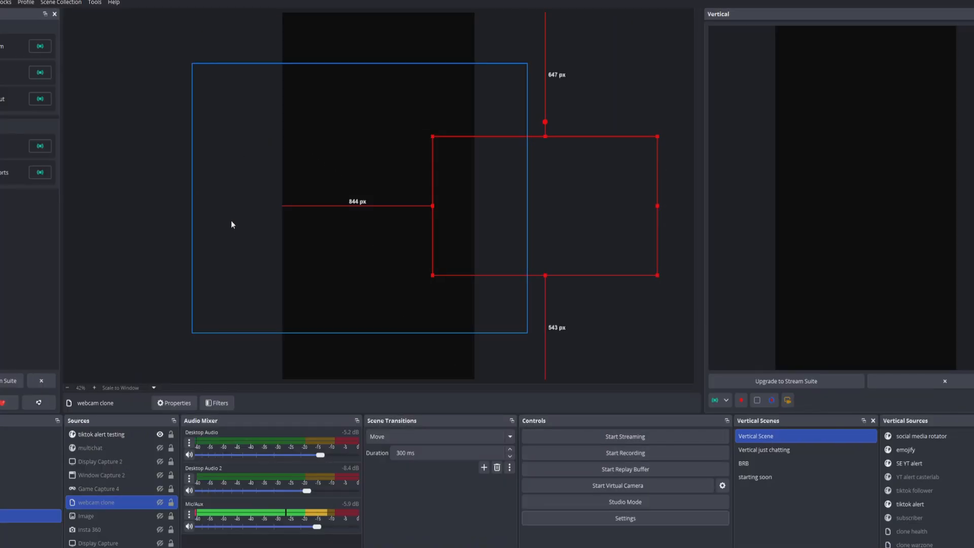
Add a new Video Capture Device source named "Video Capture Device testing".
left_click(450, 500)
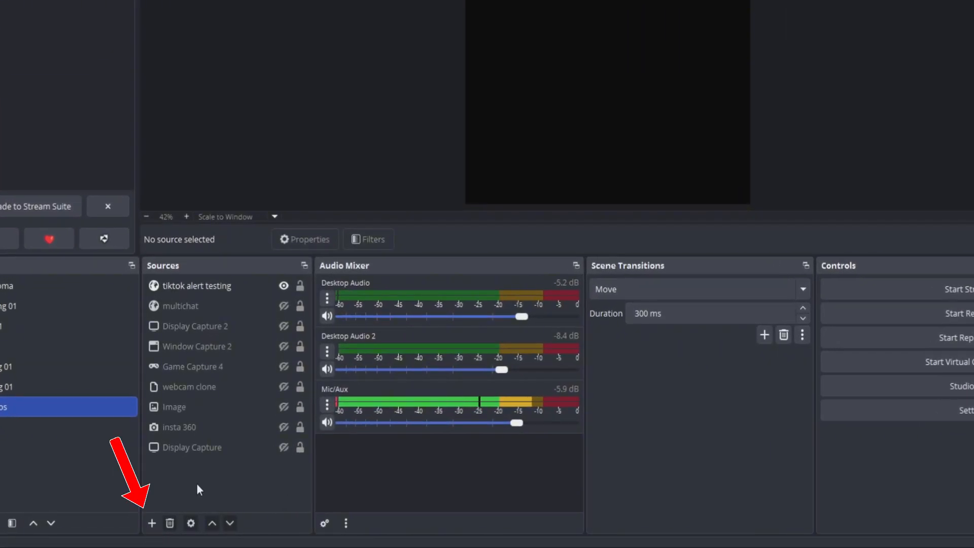
right_click(205, 476)
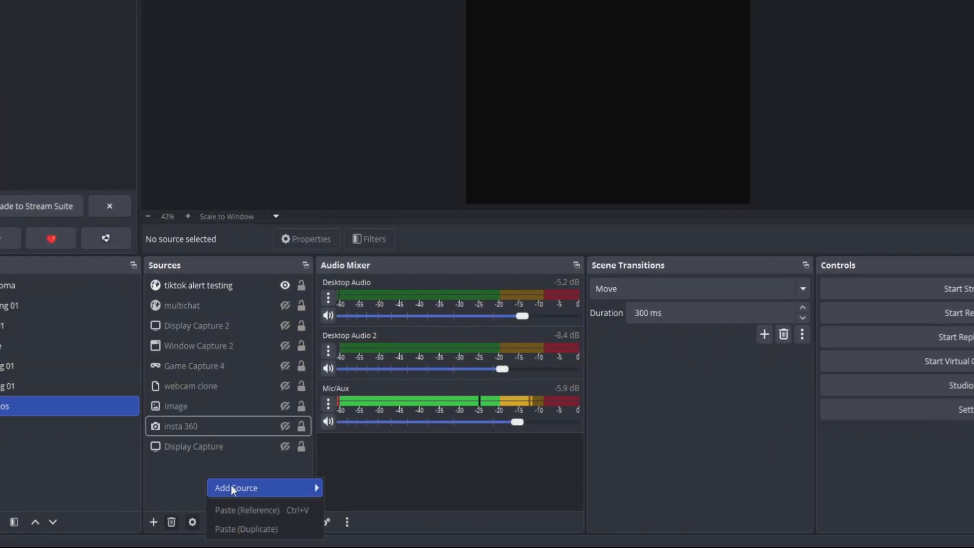
mouse_move(241, 488)
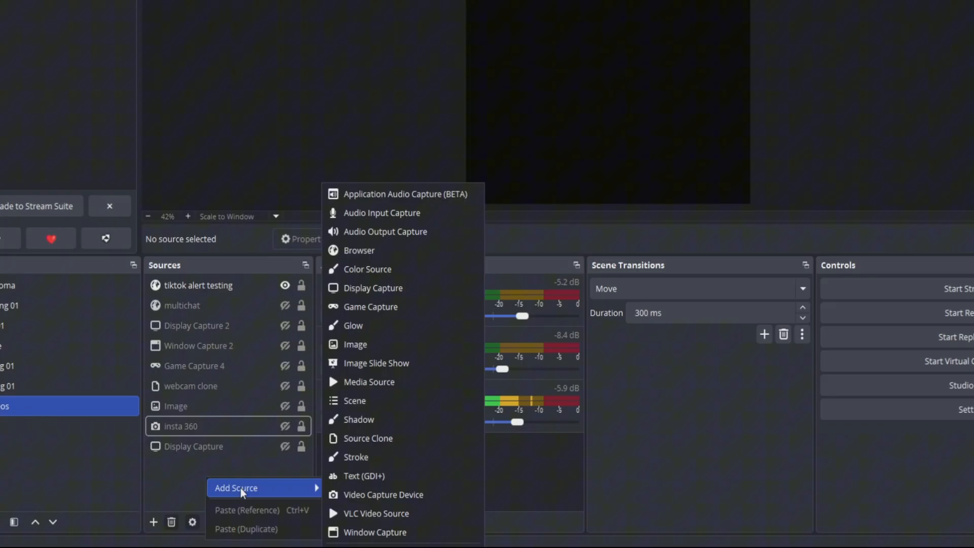
left_click(397, 495)
left_click(492, 212)
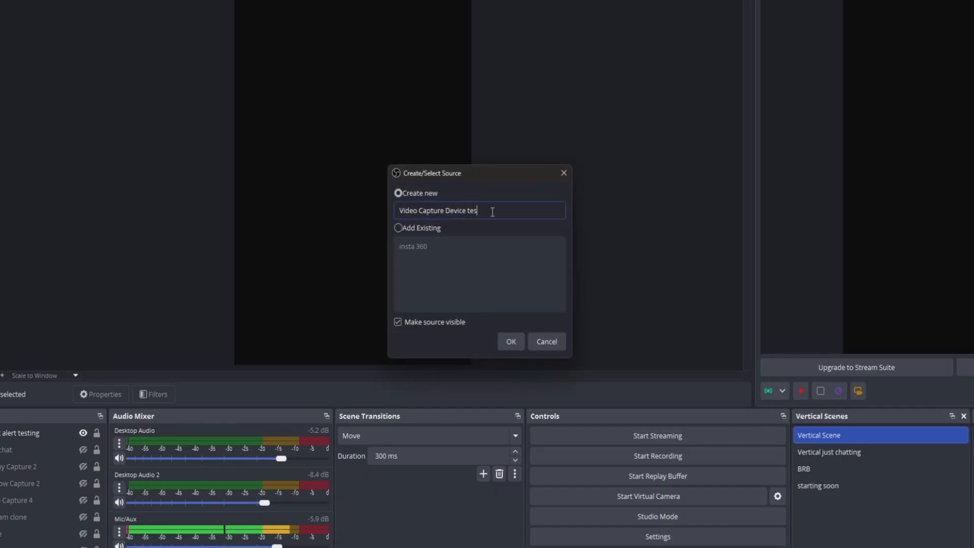
type("testing")
left_click(498, 343)
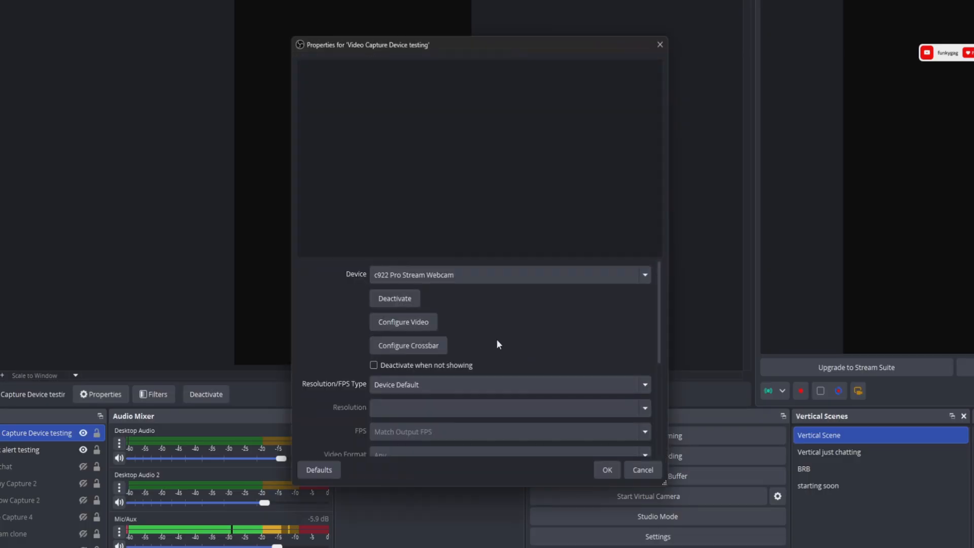
Choose the Insta360 Link 2C as the capture device and switch the resolution/FPS type to Custom.
left_click(422, 279)
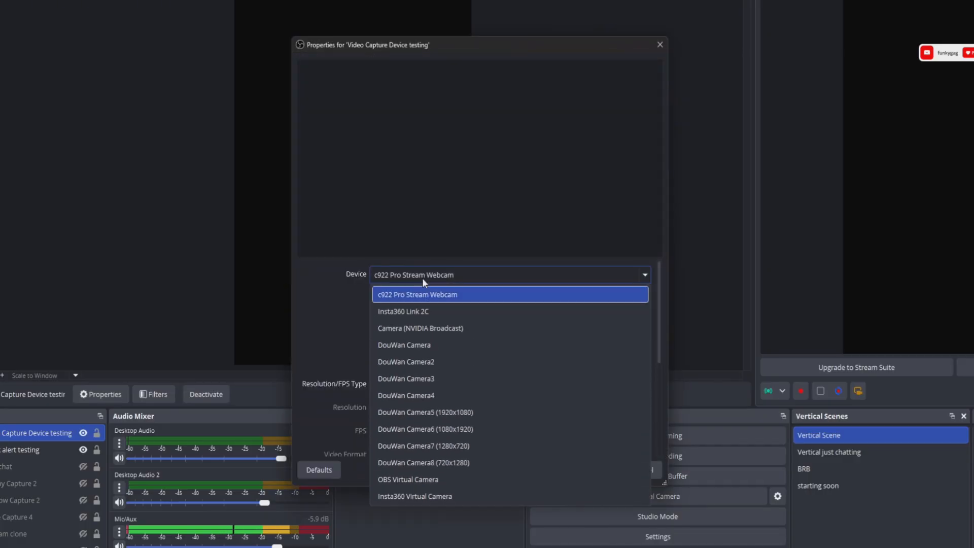
left_click(412, 309)
scroll(315, 311, "down", 3)
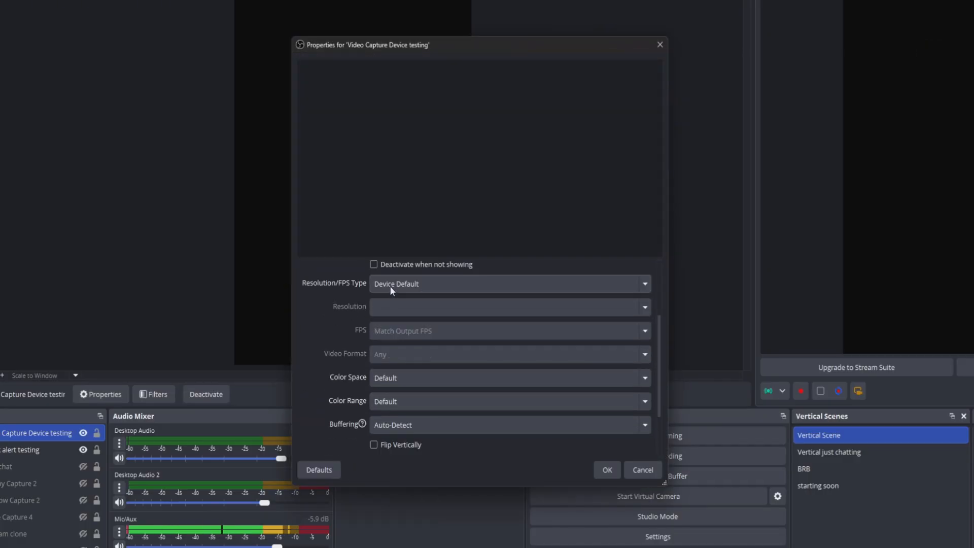
left_click(389, 285)
left_click(558, 320)
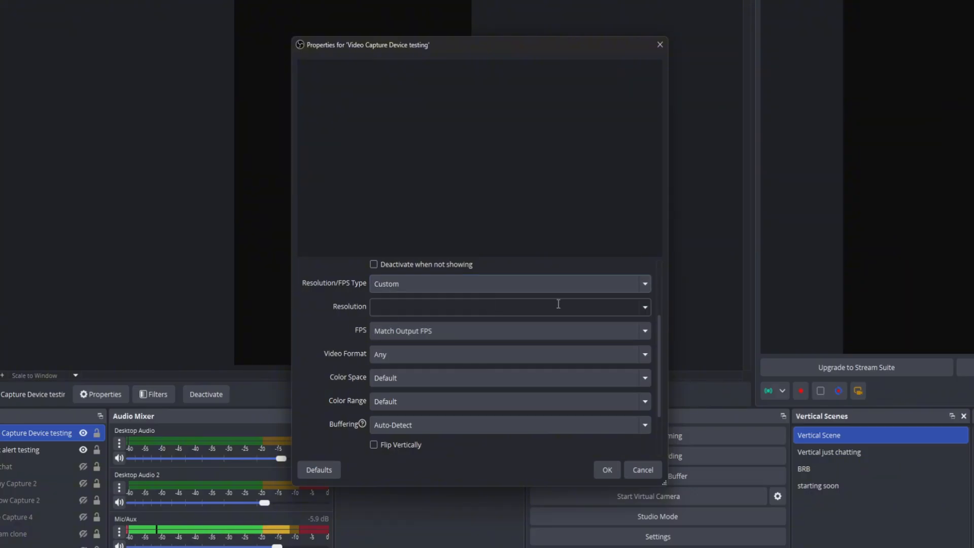
Set the capture resolution to 1920x1080 and the FPS to 60.
left_click(649, 310)
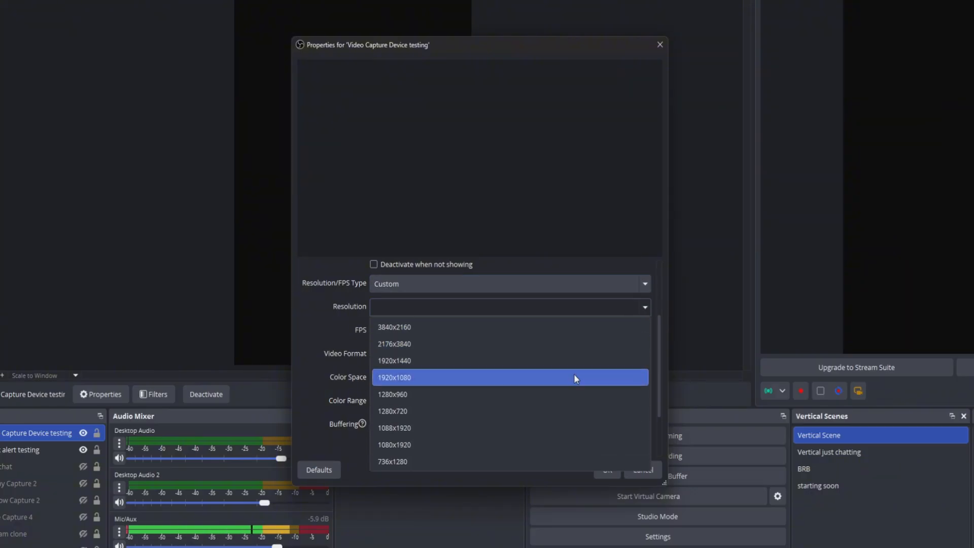
left_click(575, 377)
left_click(397, 333)
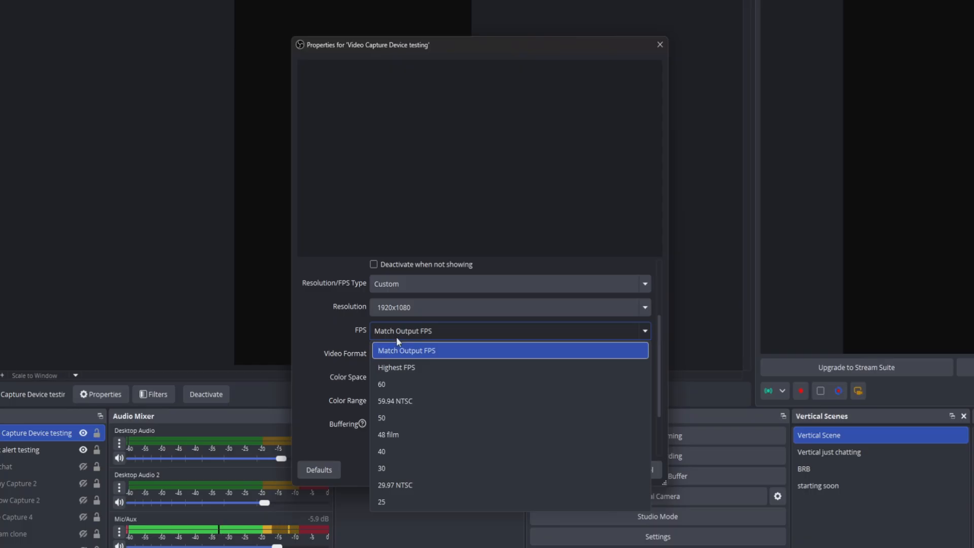
left_click(382, 384)
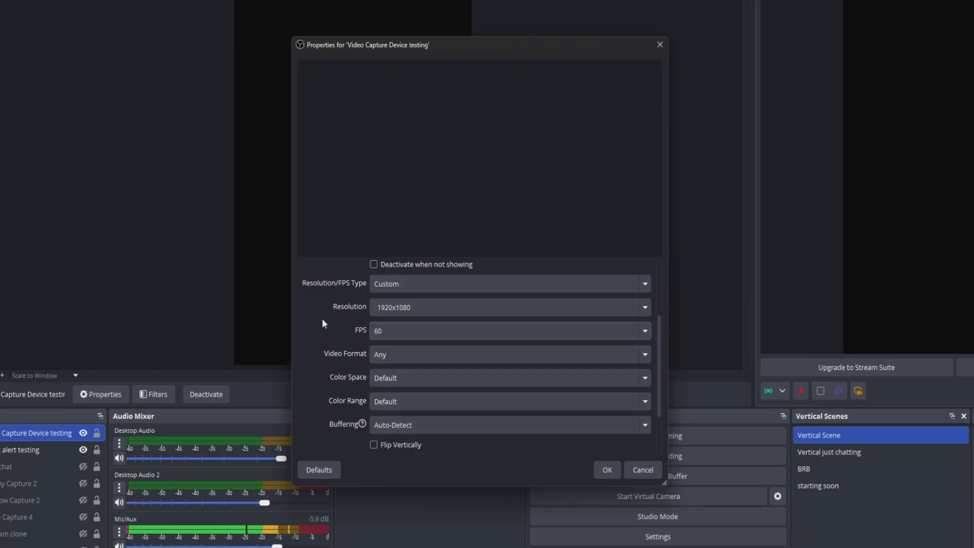
Set the video format to MJPEG and the color space to Rec. 709, change the color range, and confirm.
left_click(411, 355)
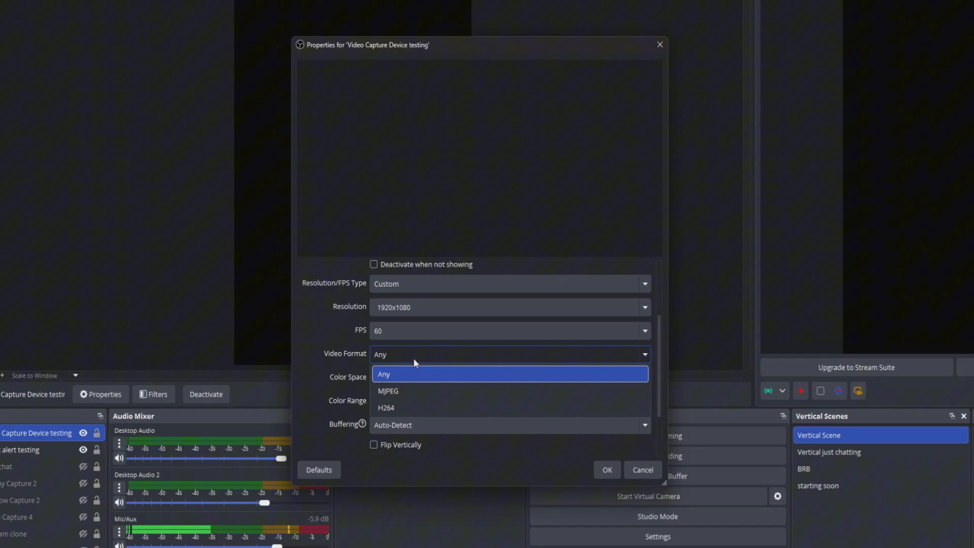
left_click(416, 392)
left_click(384, 377)
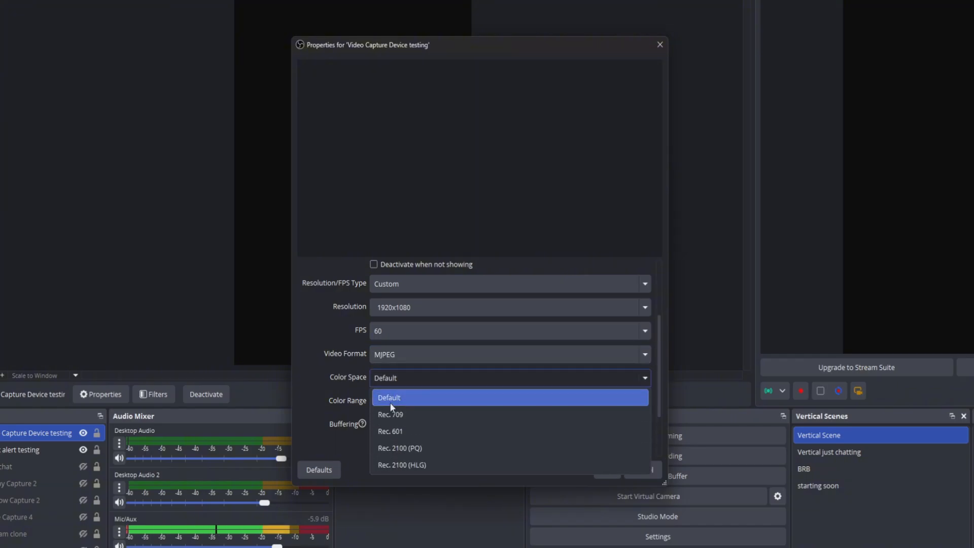
left_click(395, 416)
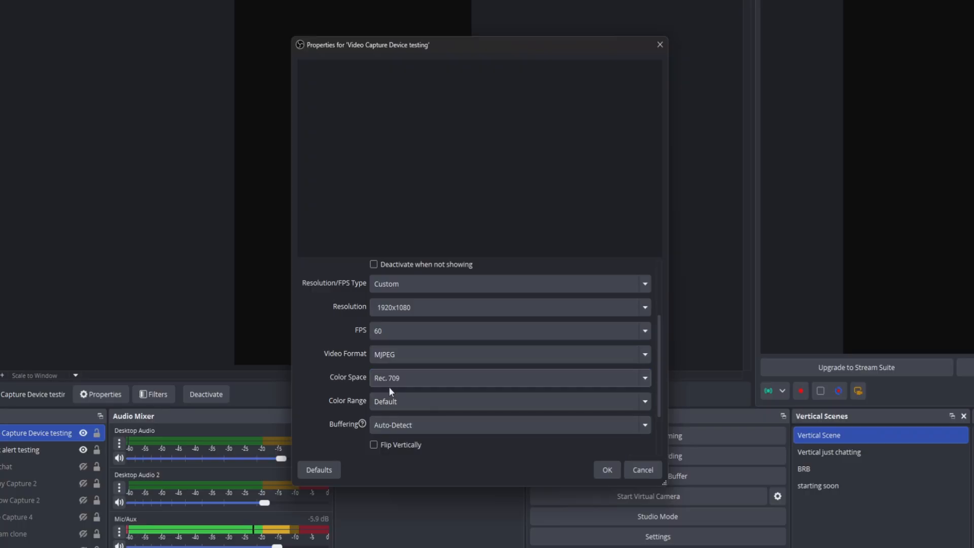
left_click(412, 400)
left_click(409, 454)
left_click(609, 467)
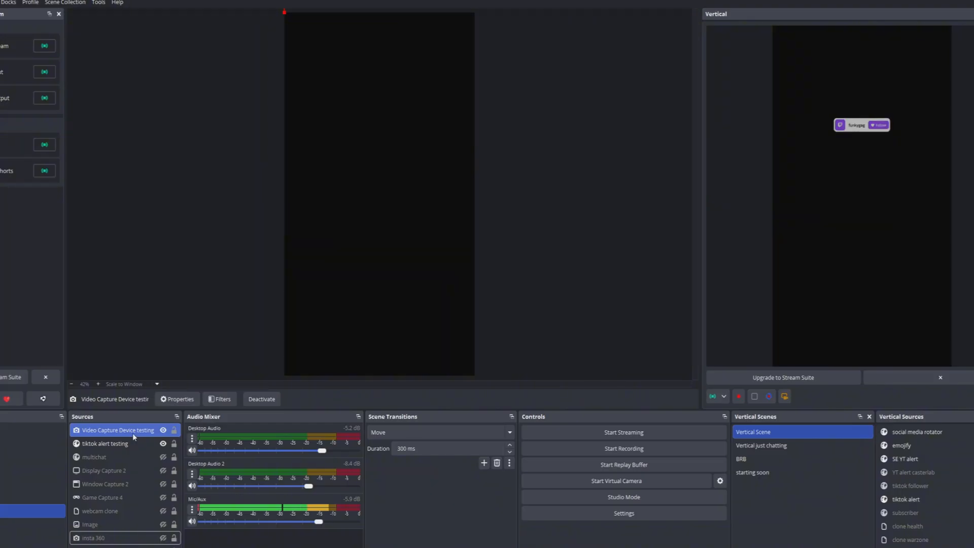
Hide the Video Capture Device testing source and make the webcam clone source visible.
left_click(163, 430)
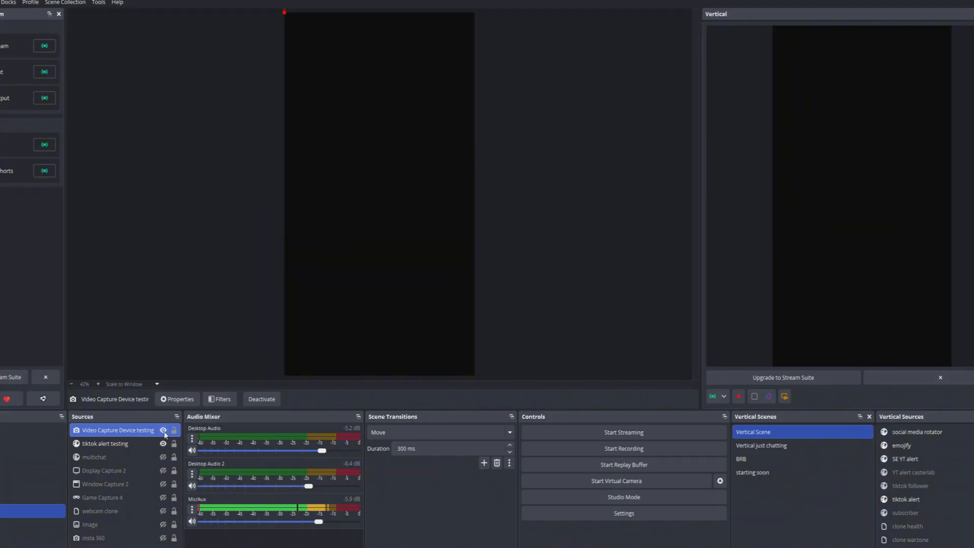
left_click(163, 511)
Move the webcam clone to the top edge of the vertical canvas.
left_click(458, 141)
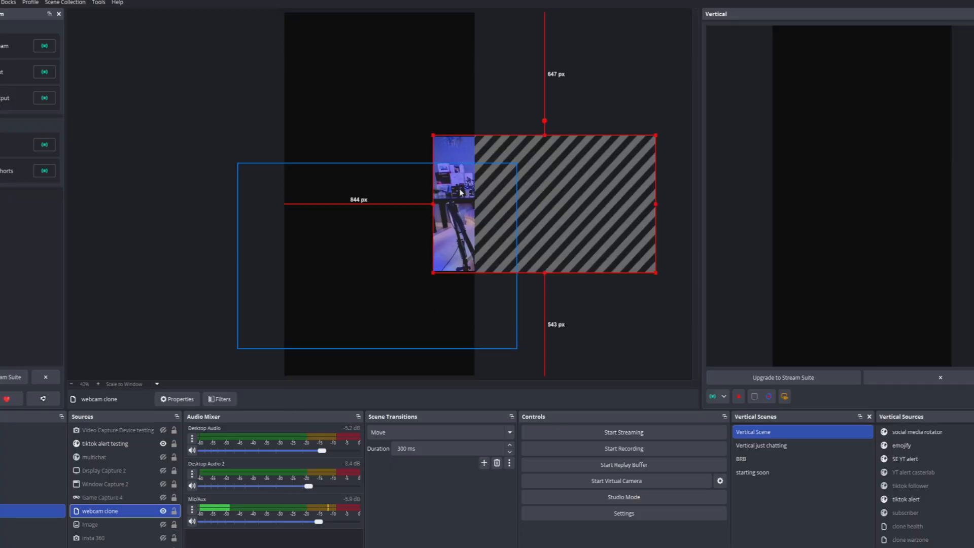
mouse_move(458, 142)
left_mouse_down()
mouse_move(352, 115)
mouse_move(298, 21)
mouse_move(296, 49)
mouse_move(299, 30)
mouse_move(271, 35)
mouse_move(318, 143)
mouse_move(355, 30)
mouse_move(203, 99)
mouse_move(295, 208)
mouse_move(277, 32)
mouse_move(286, 19)
left_mouse_up()
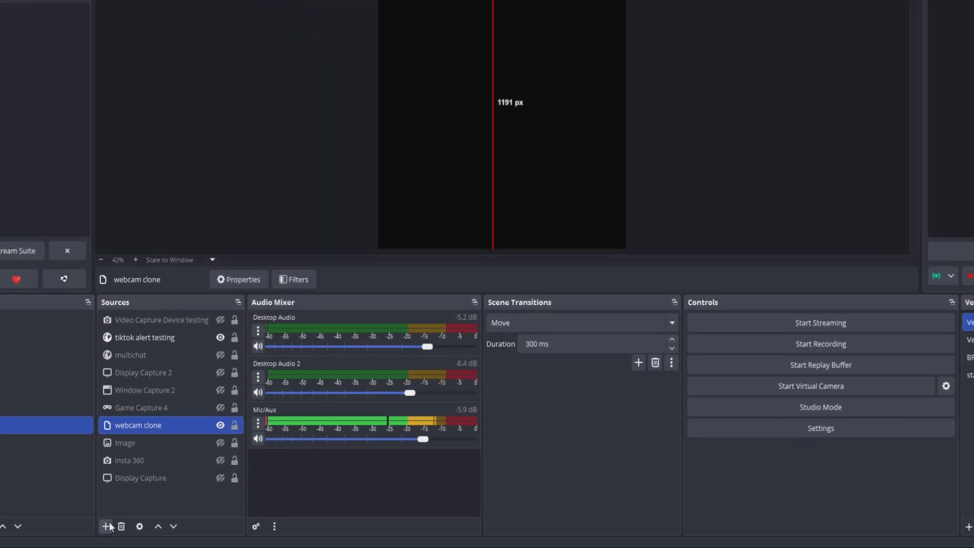
left_click(93, 546)
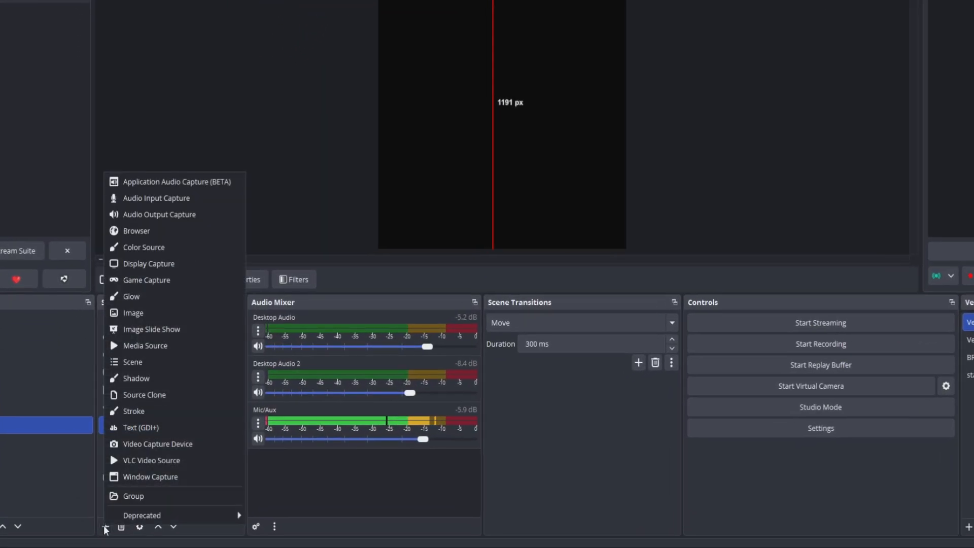
left_click(147, 280)
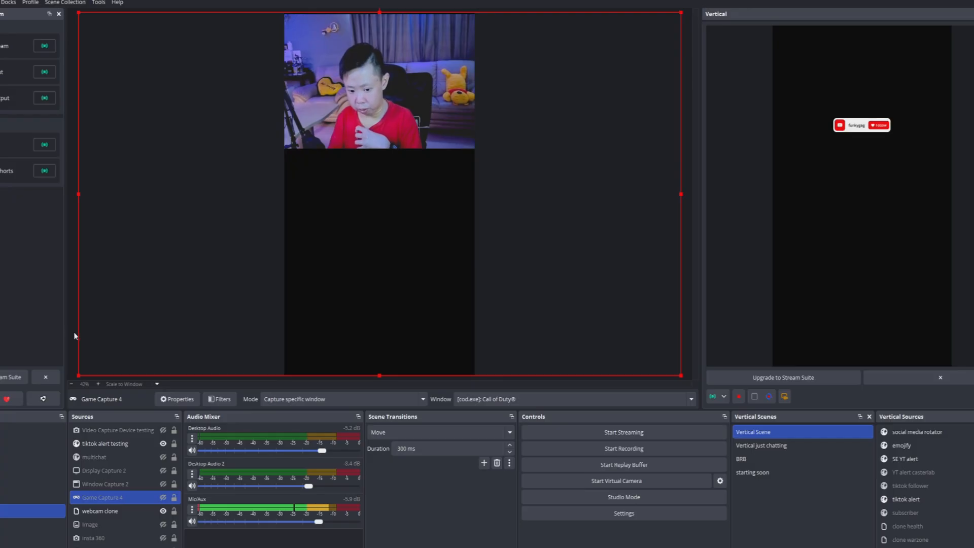
left_click(74, 335)
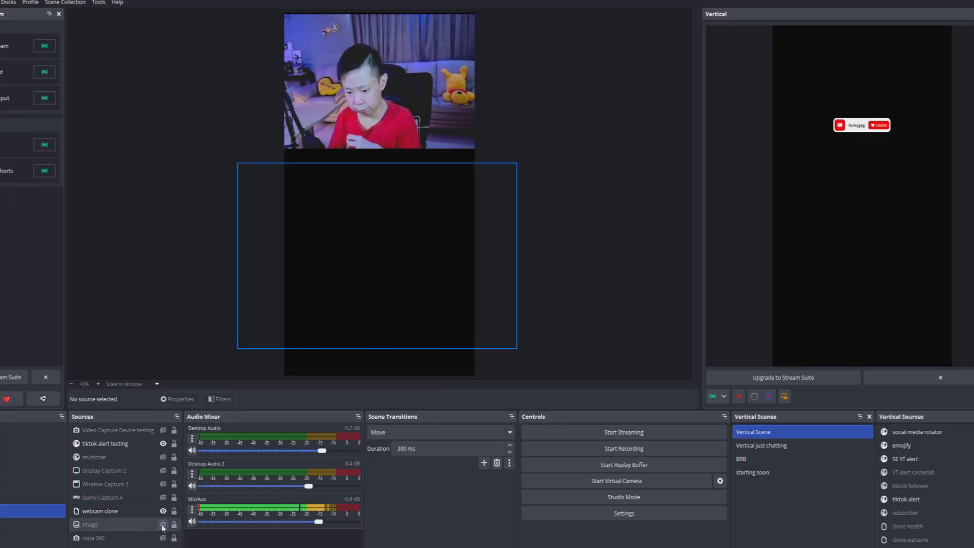
Make the Image source visible, then enlarge it and position it directly below the webcam clone.
left_click(162, 525)
left_click(101, 525)
left_click_drag(235, 350, 183, 358)
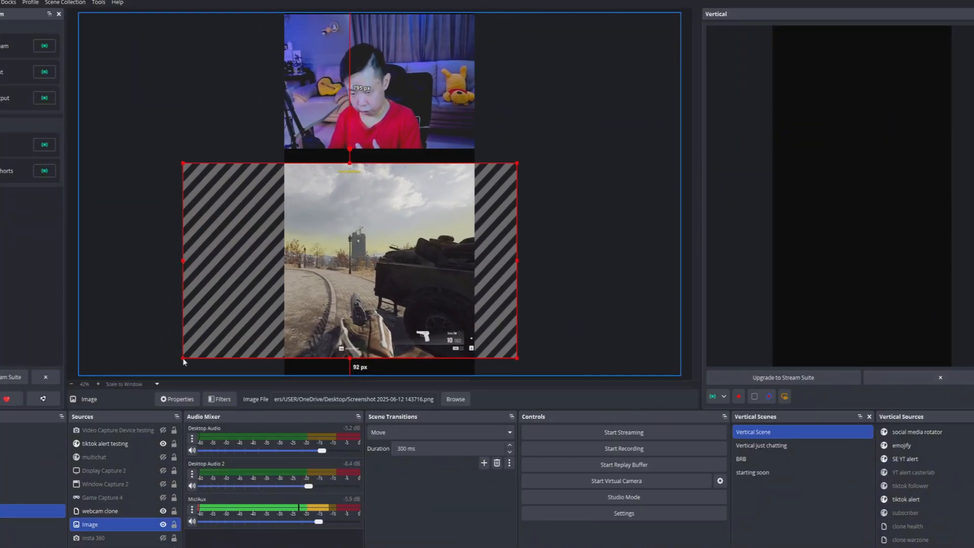
left_click_drag(340, 293, 376, 350)
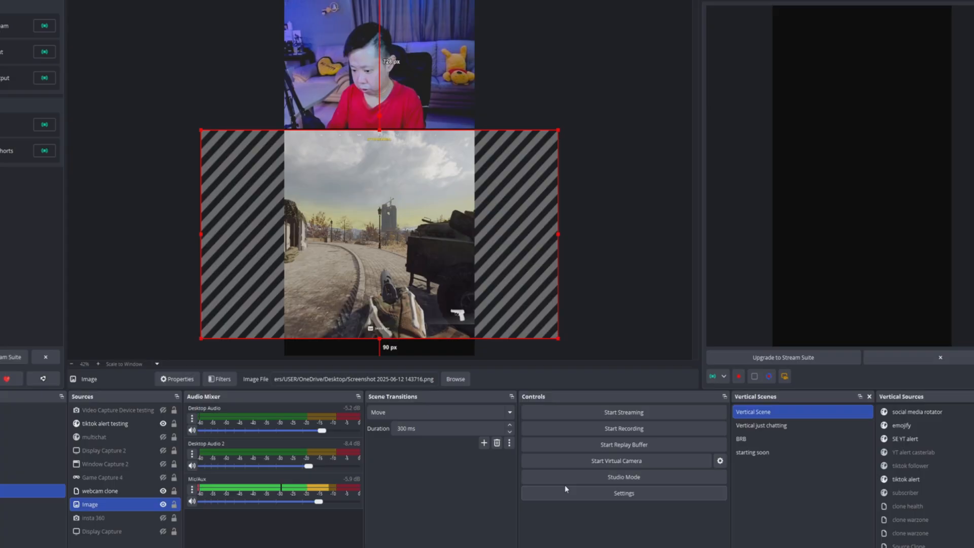
Set the output (scaled) resolution to 720x1280 in the video settings and apply it.
left_click(565, 488)
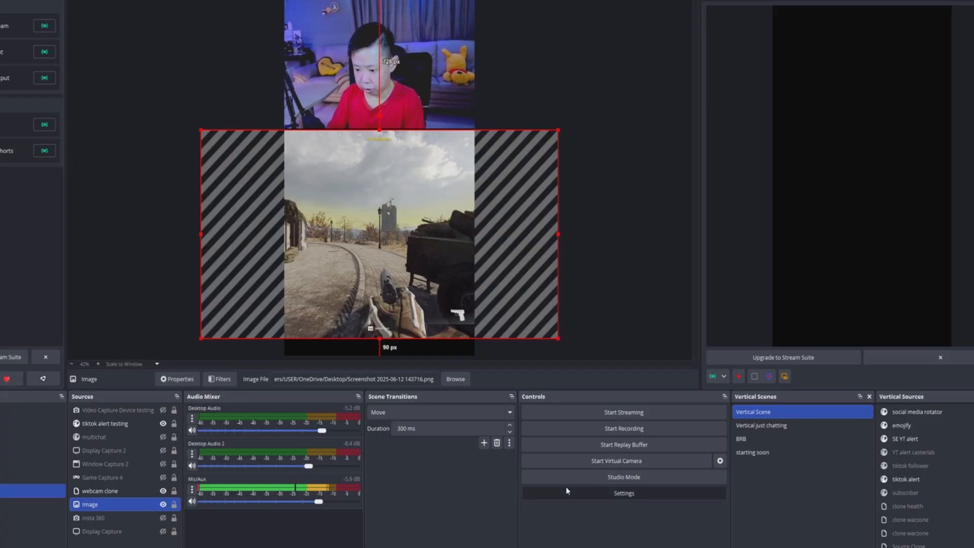
left_click(302, 205)
left_click(478, 162)
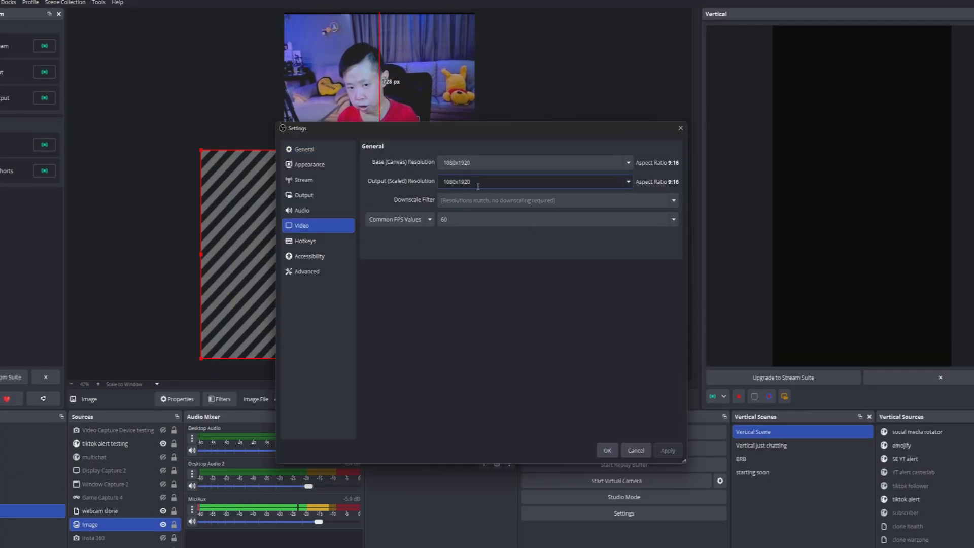
key("ctrl+a")
key("BackSpace")
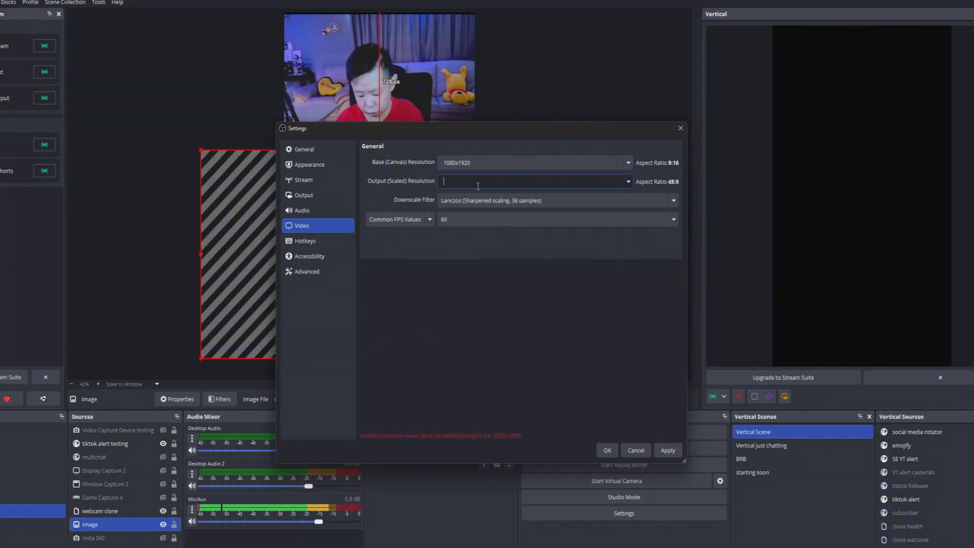
type("720x1280")
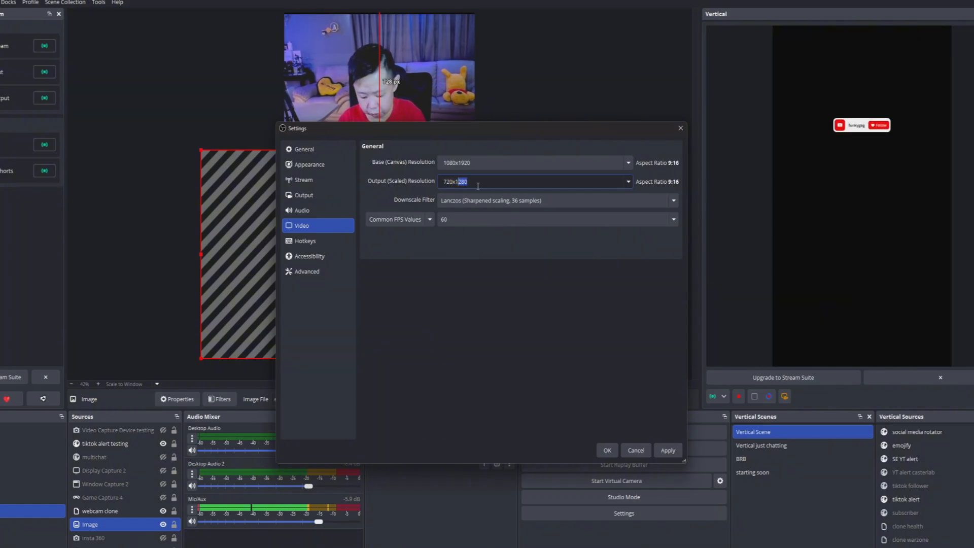
left_click(659, 450)
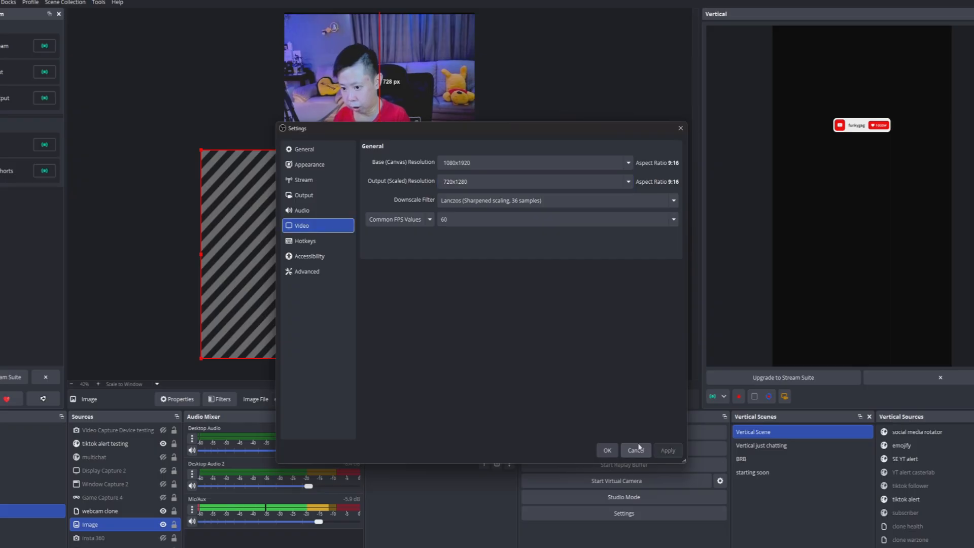
Review the global audio devices, including the Mic/Auxiliary Audio choice, in the Audio settings.
left_click(609, 450)
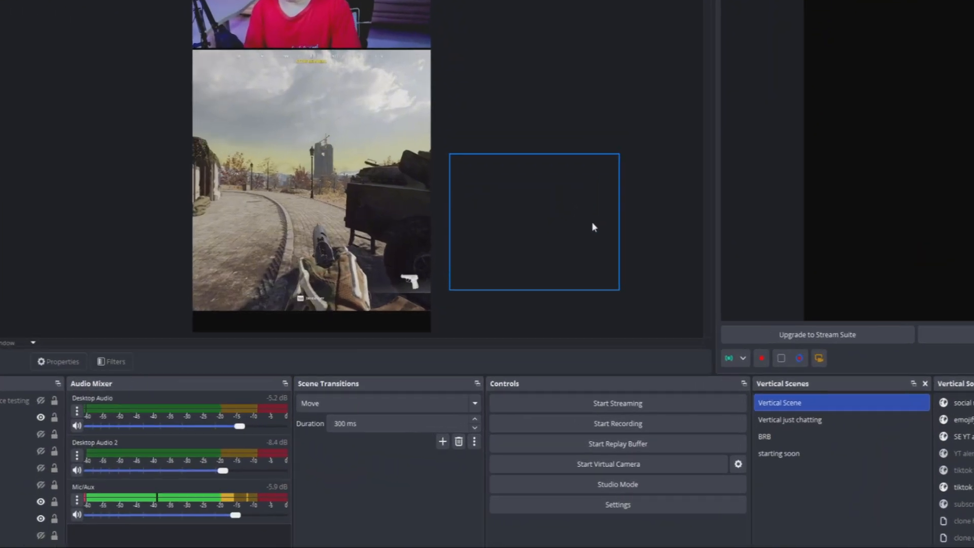
left_click(598, 504)
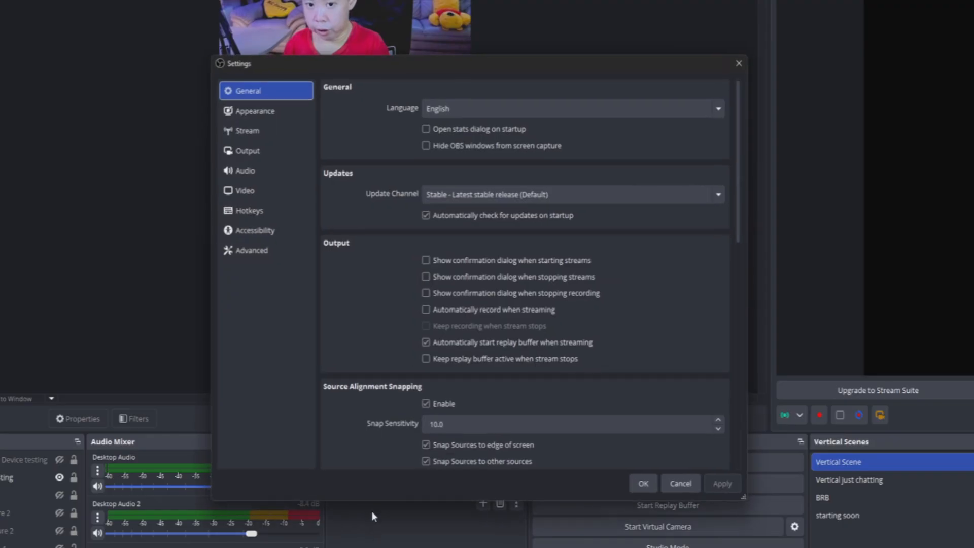
left_click(254, 171)
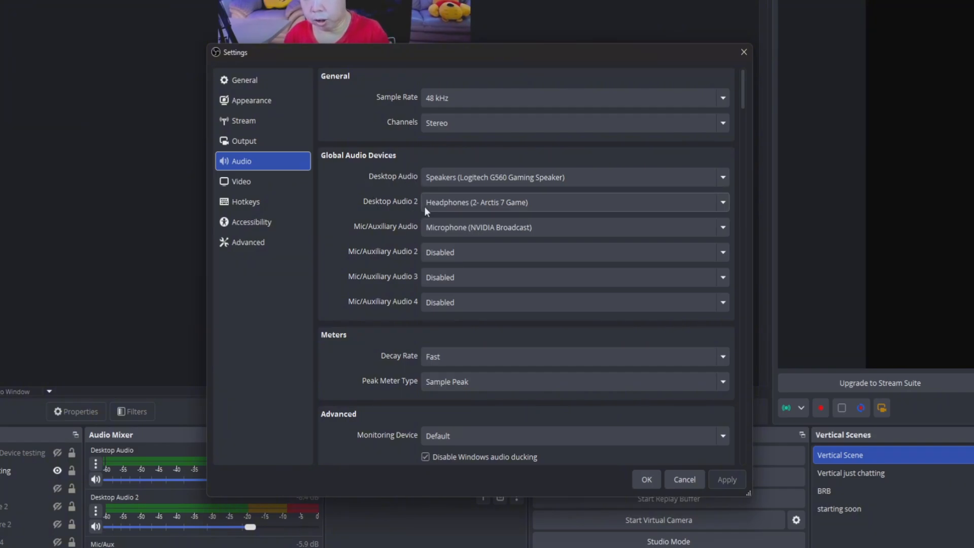
left_click(426, 227)
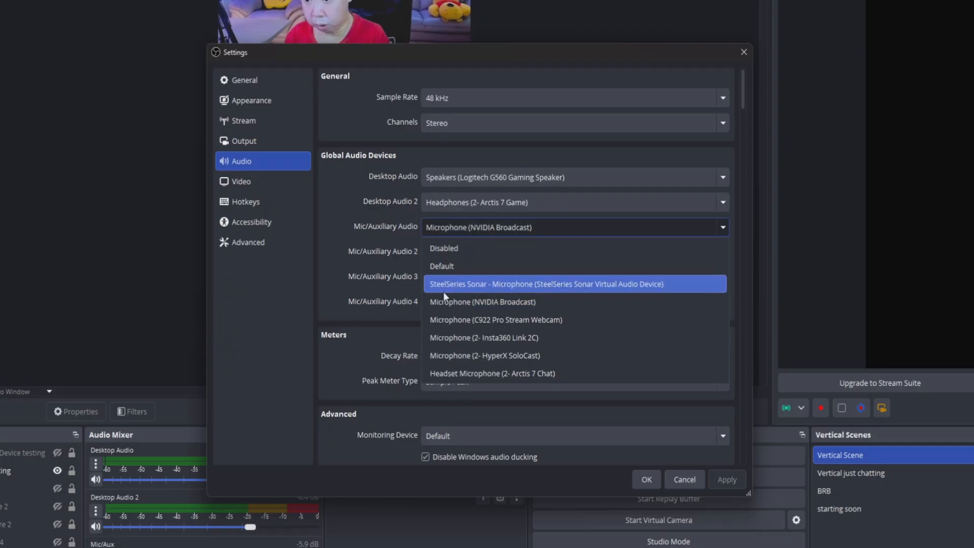
left_click(359, 218)
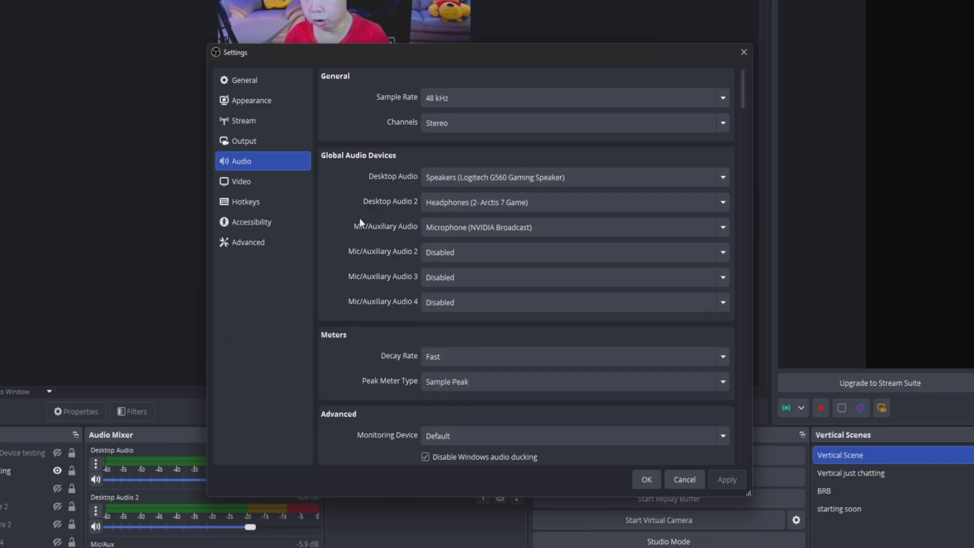
left_click(646, 479)
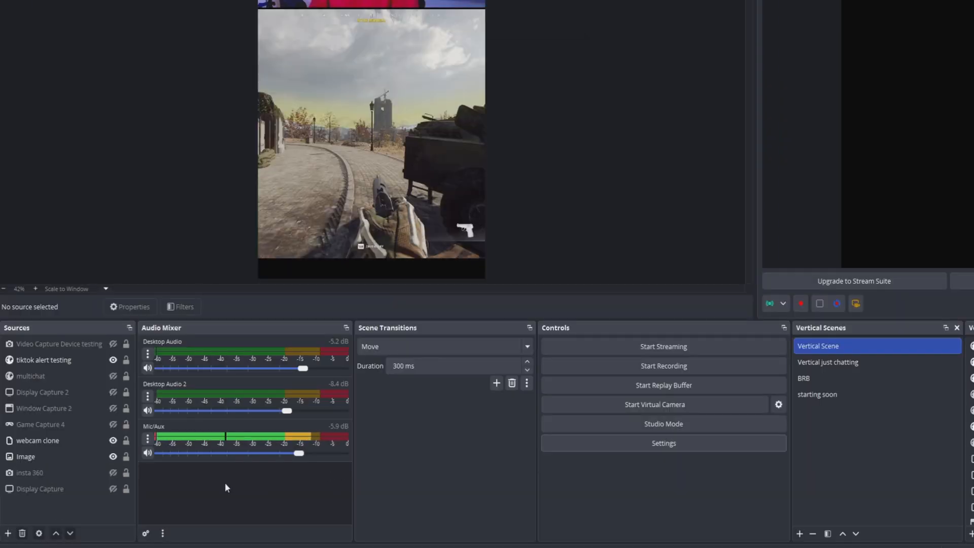
Open the filters for the Mic/Aux audio channel.
left_click(148, 439)
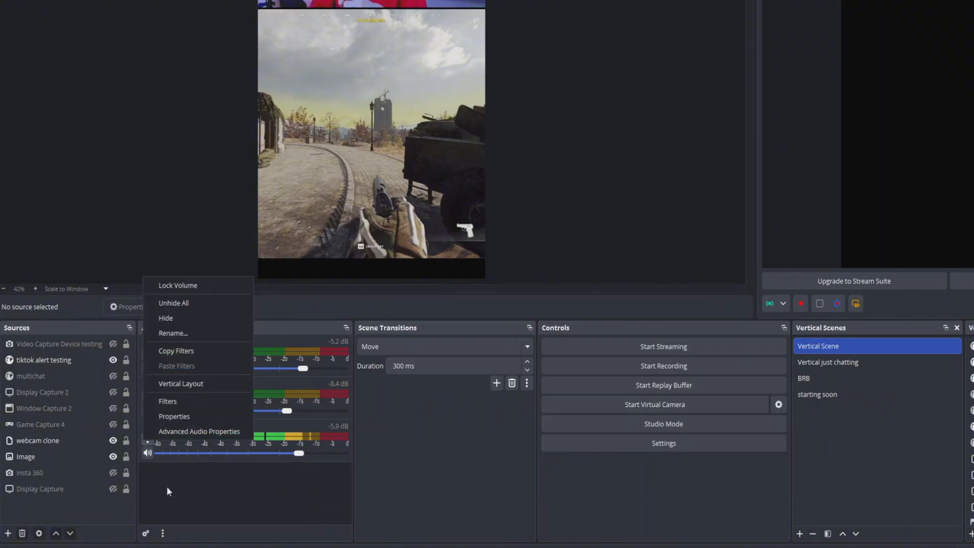
left_click(177, 404)
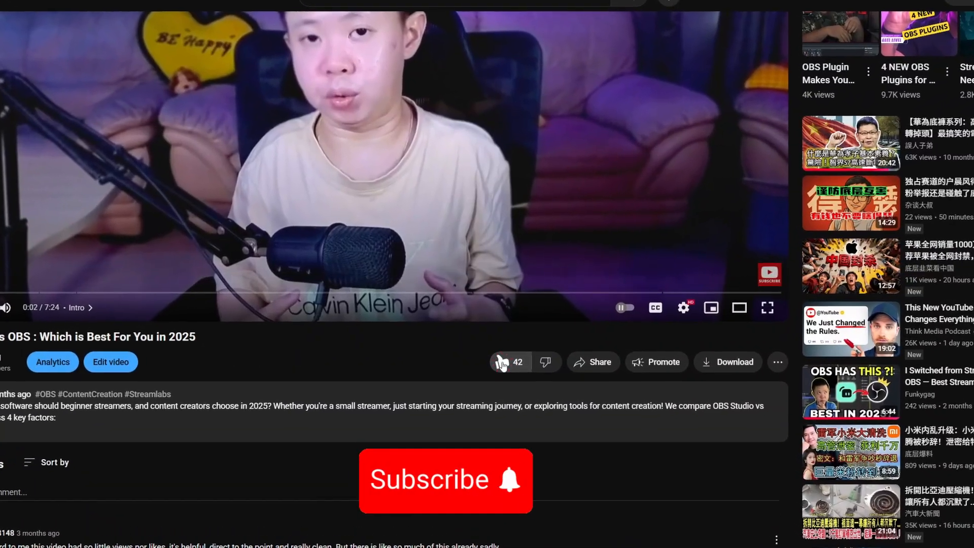
left_click(500, 356)
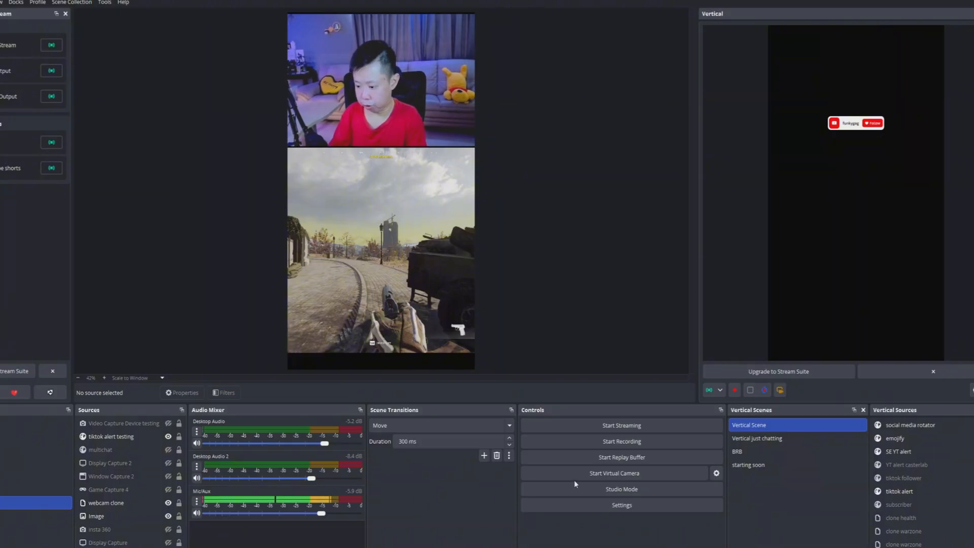
Set the streaming bitrate to 4500 Kbps in the Output settings, keeping the NVIDIA NVENC H.264 encoder.
left_click(589, 509)
left_click(276, 150)
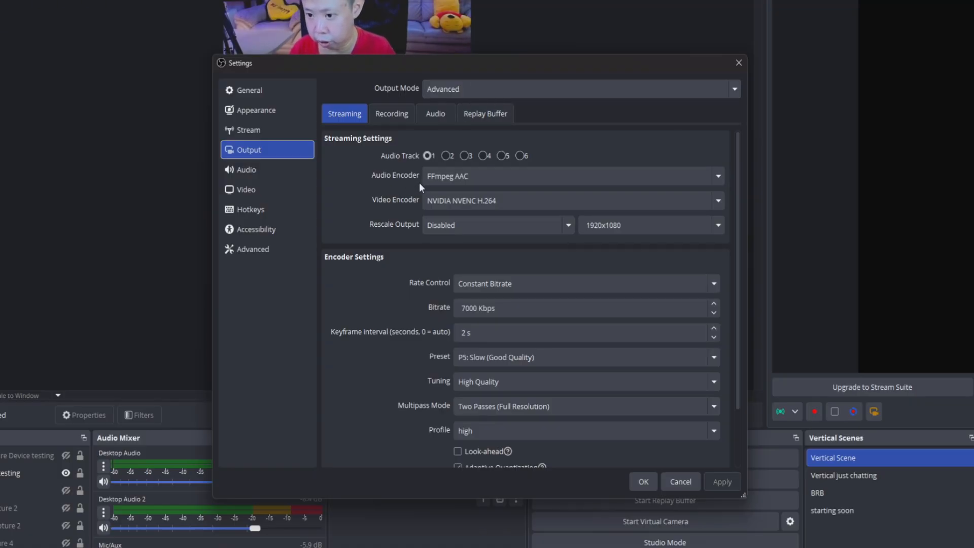
left_click(472, 206)
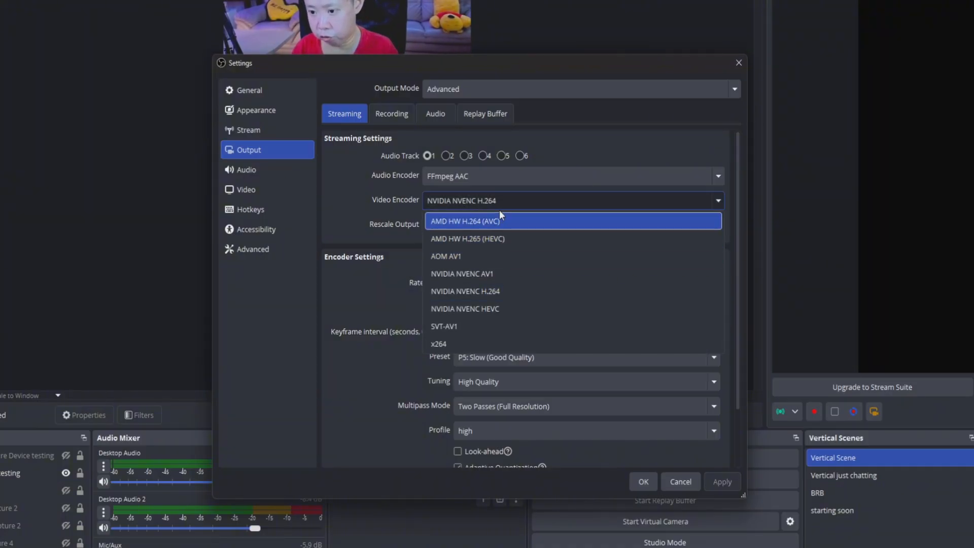
left_click(358, 217)
scroll(357, 212, "down", 3)
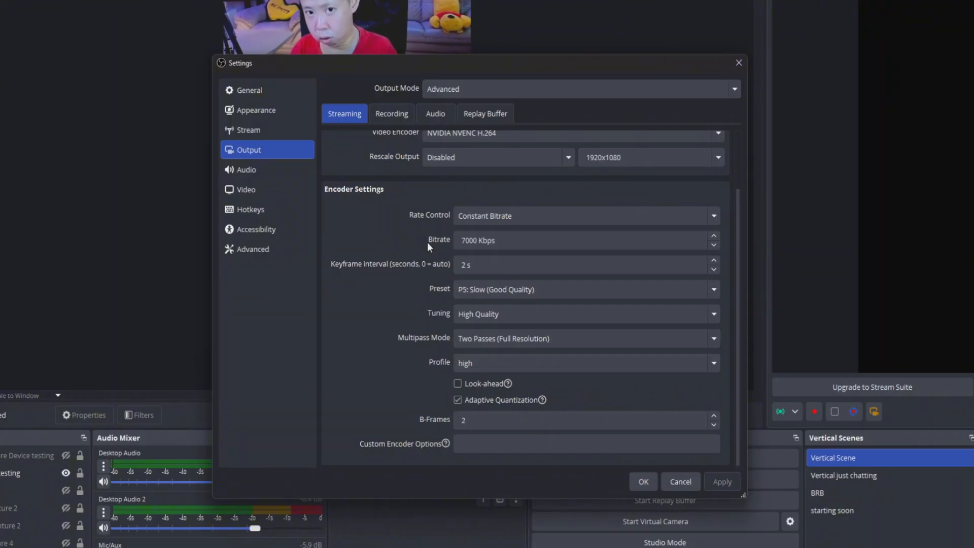
key("BackSpace")
type("6")
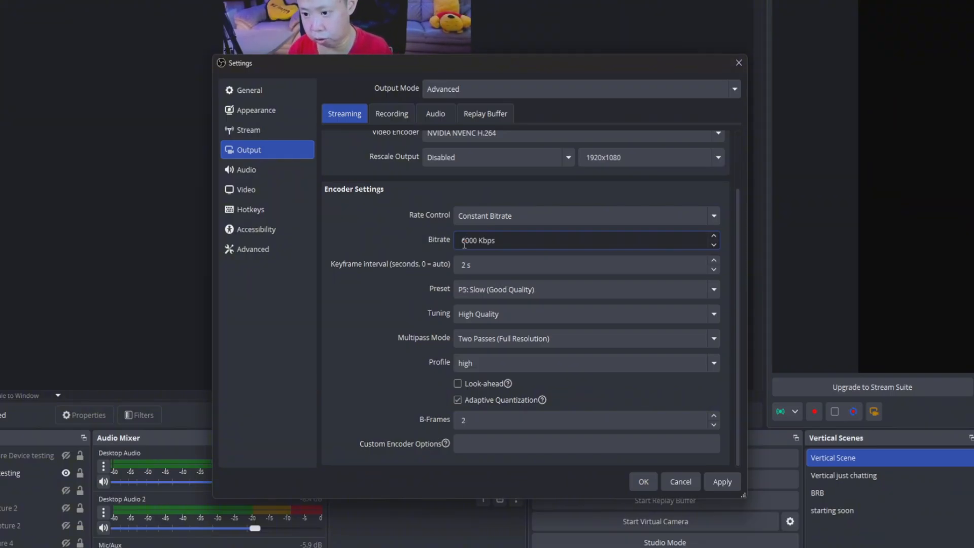
key("BackSpace")
type("450")
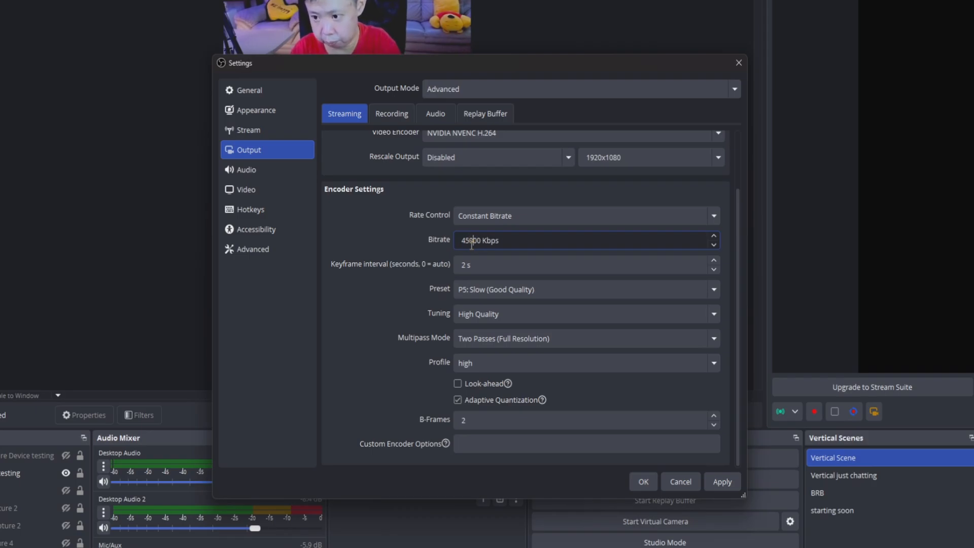
left_click(340, 274)
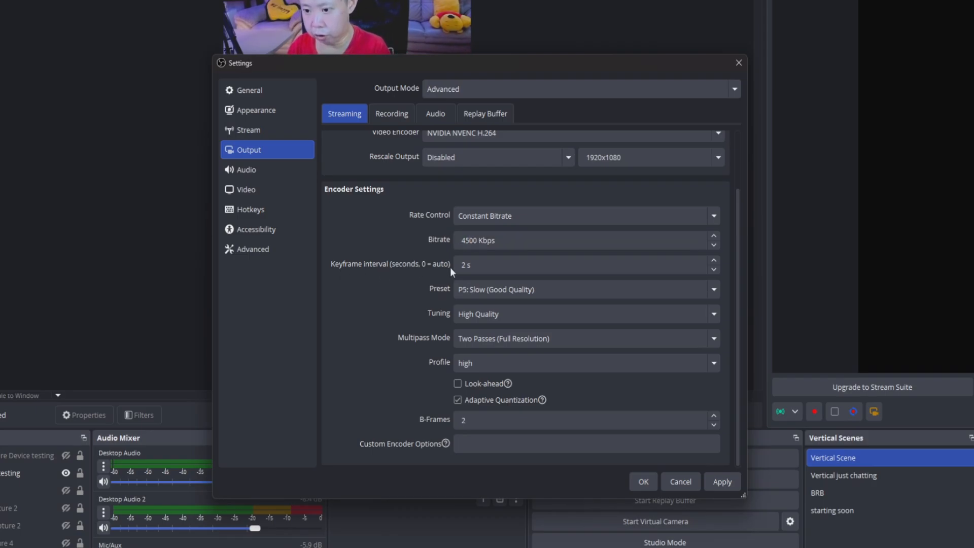
Review the encoder Preset and Multipass Mode options in the Output settings.
left_click(492, 294)
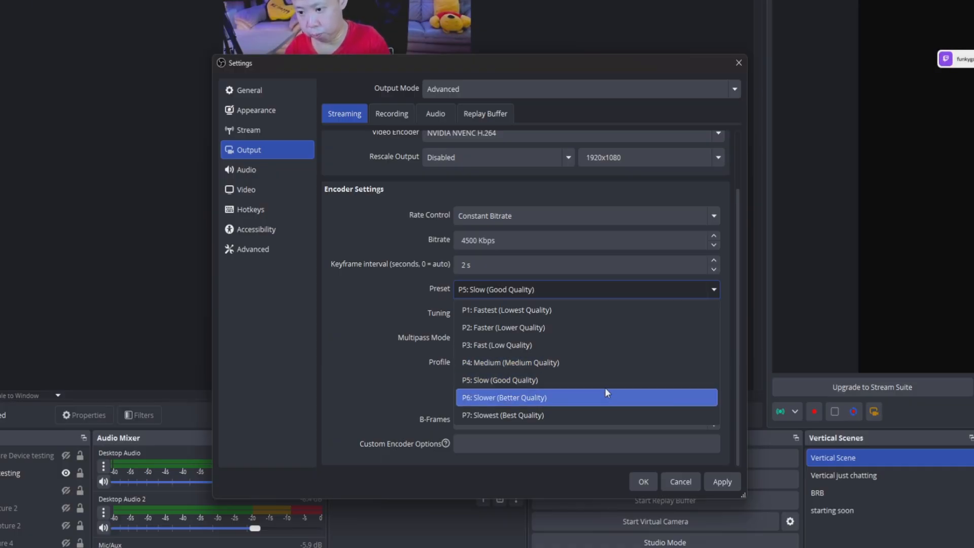
left_click(366, 311)
left_click(494, 343)
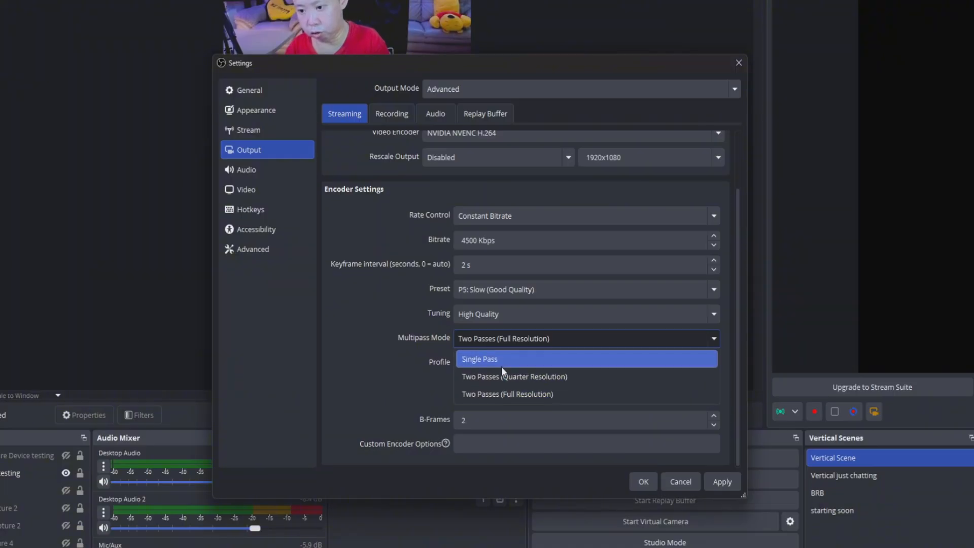
left_click(336, 322)
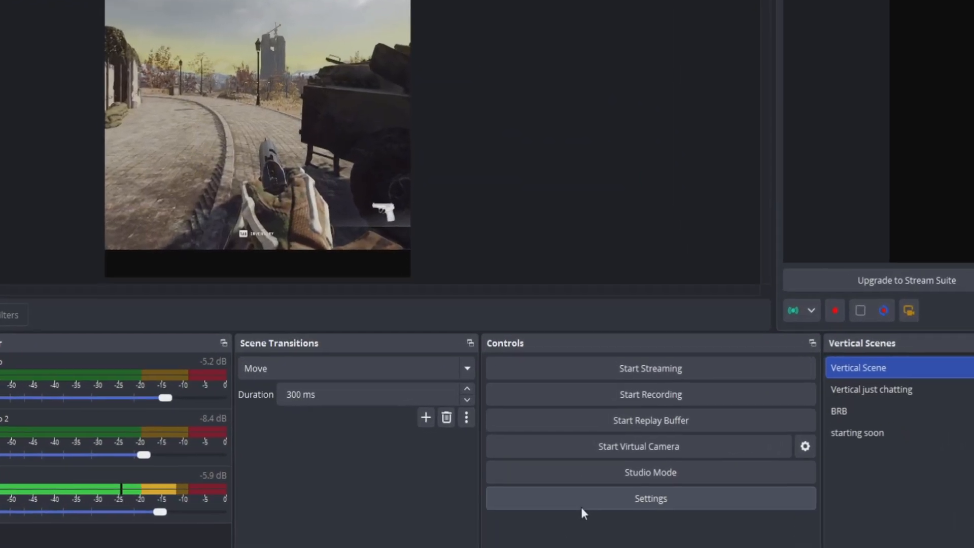
Try switching the stream service to Custom... and close the settings without saving.
left_click(588, 501)
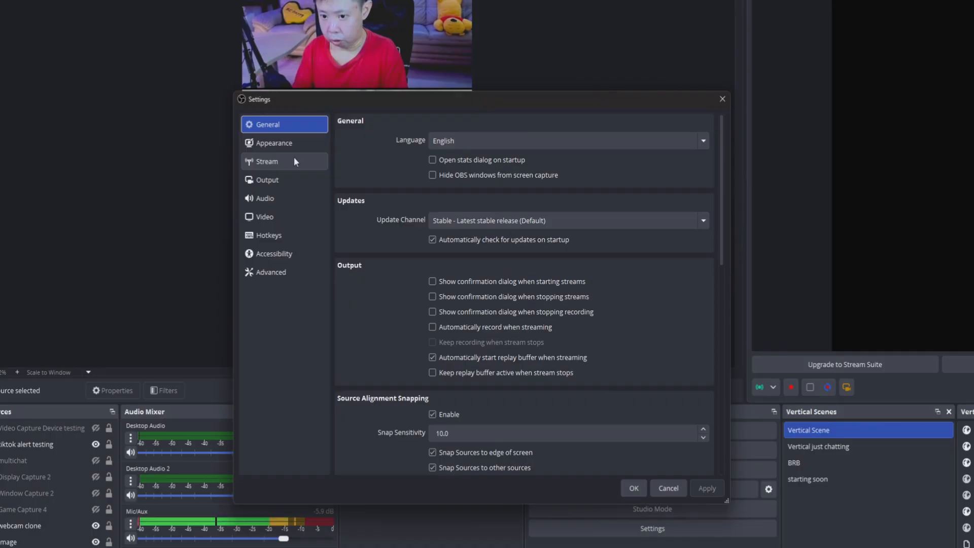
left_click(275, 129)
left_click(479, 123)
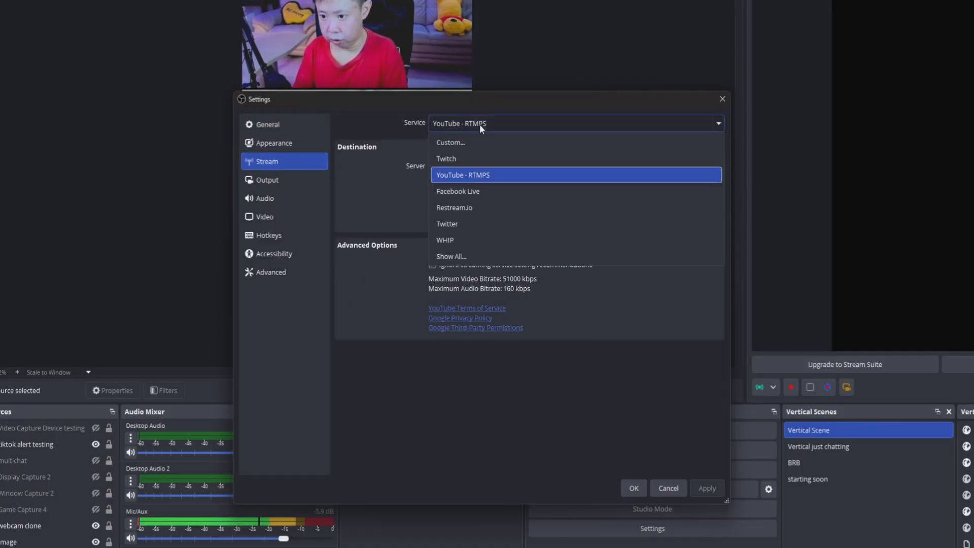
left_click(482, 142)
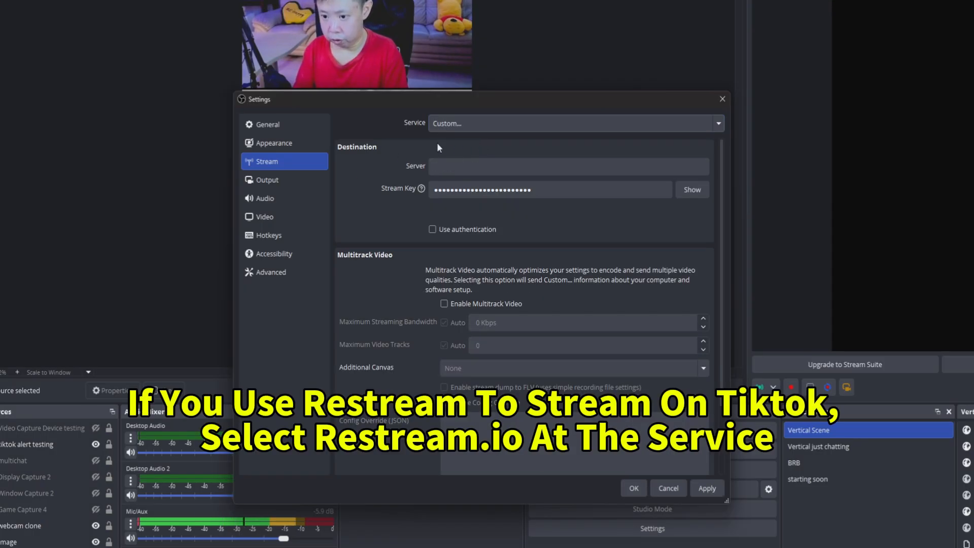
left_click(492, 165)
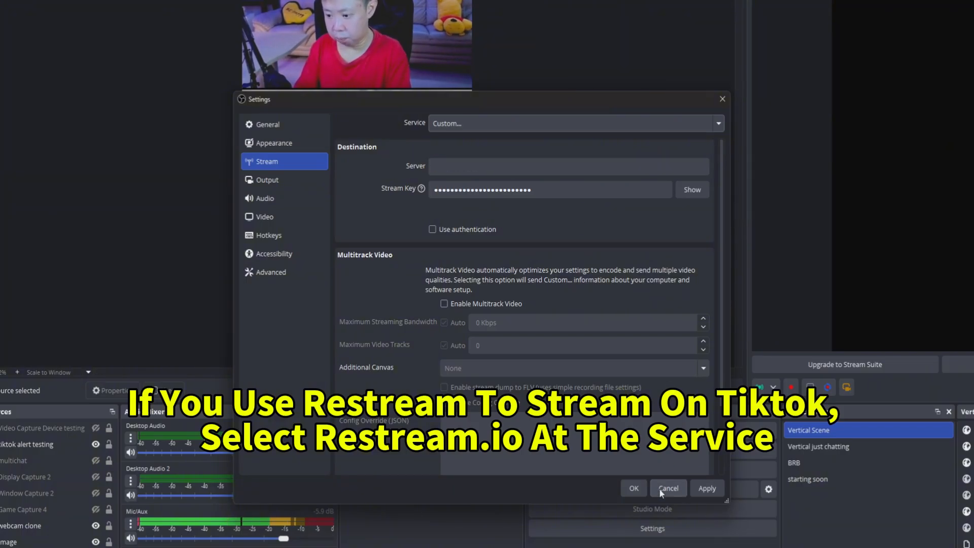
left_click(722, 99)
Set the Process Priority to High in the Advanced settings.
left_click(500, 312)
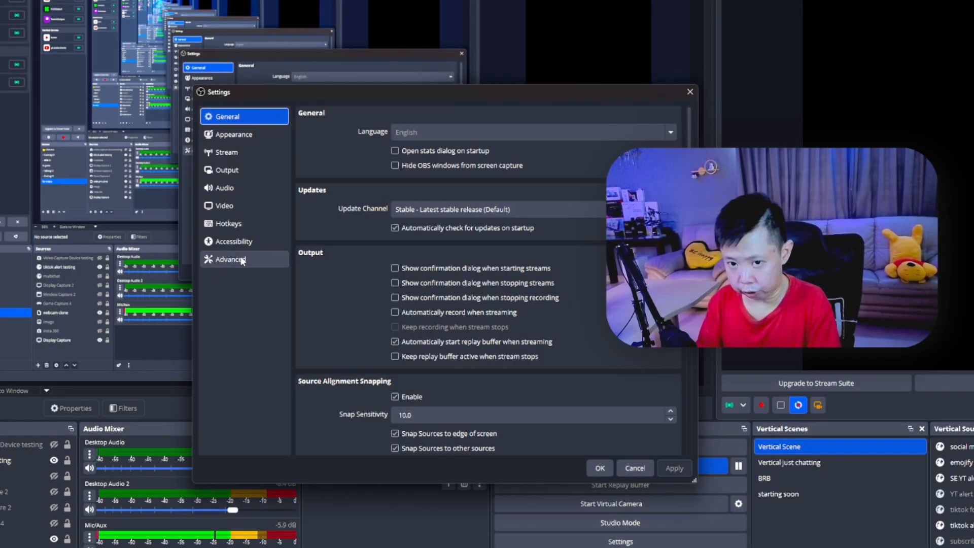
left_click(245, 258)
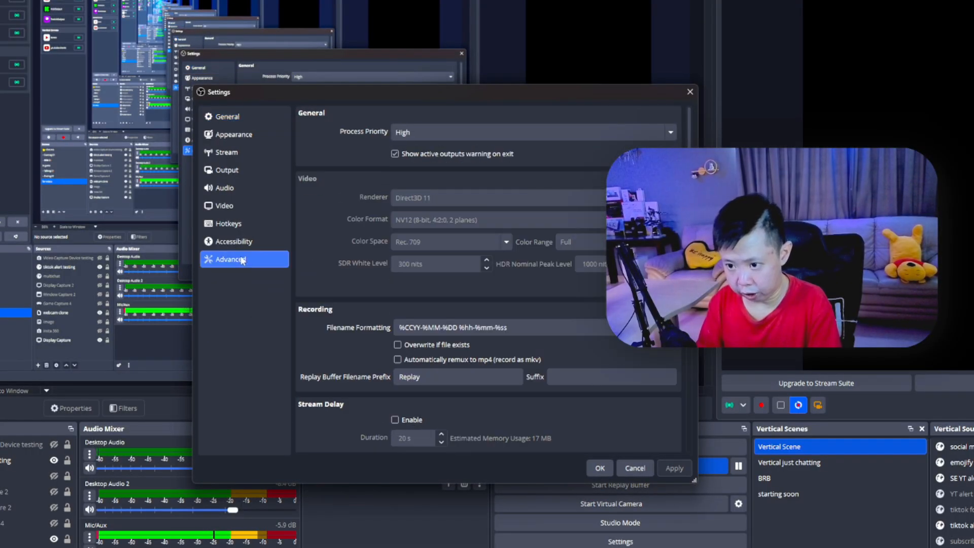
left_click_drag(380, 92, 206, 57)
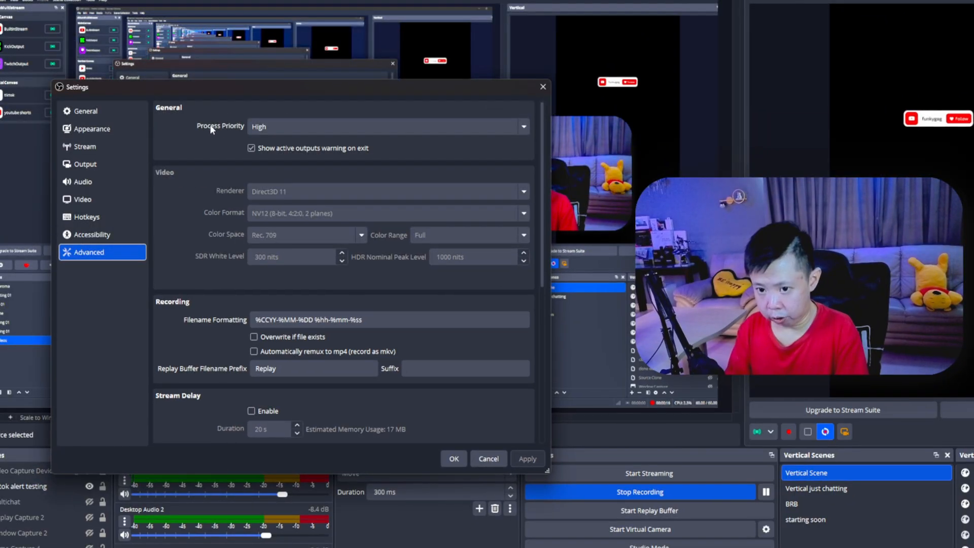
left_click(305, 127)
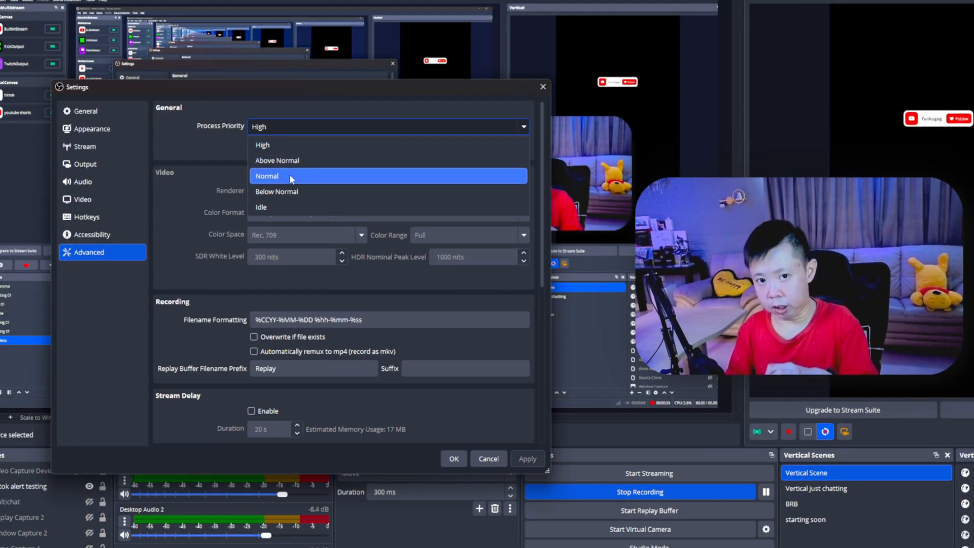
left_click(285, 146)
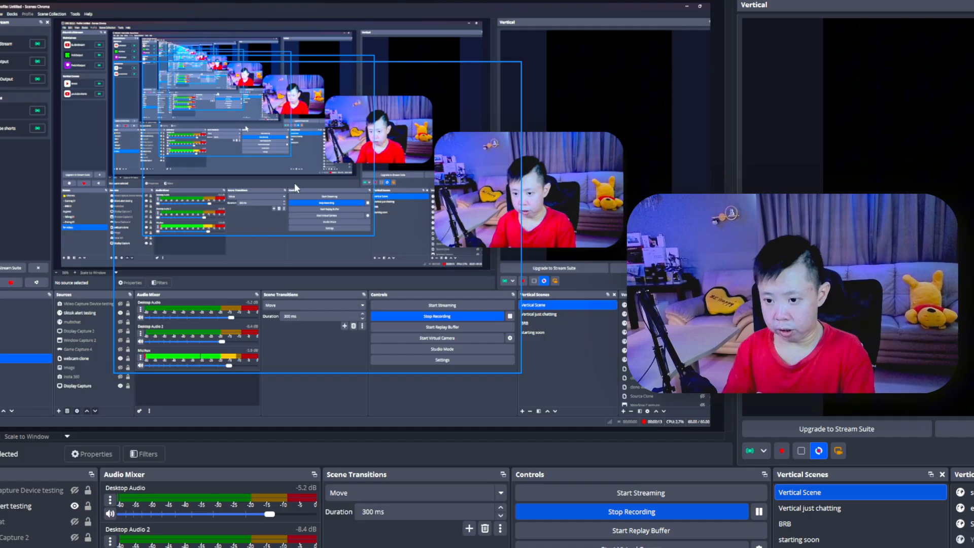
Disable the main canvas preview to save resources.
right_click(295, 185)
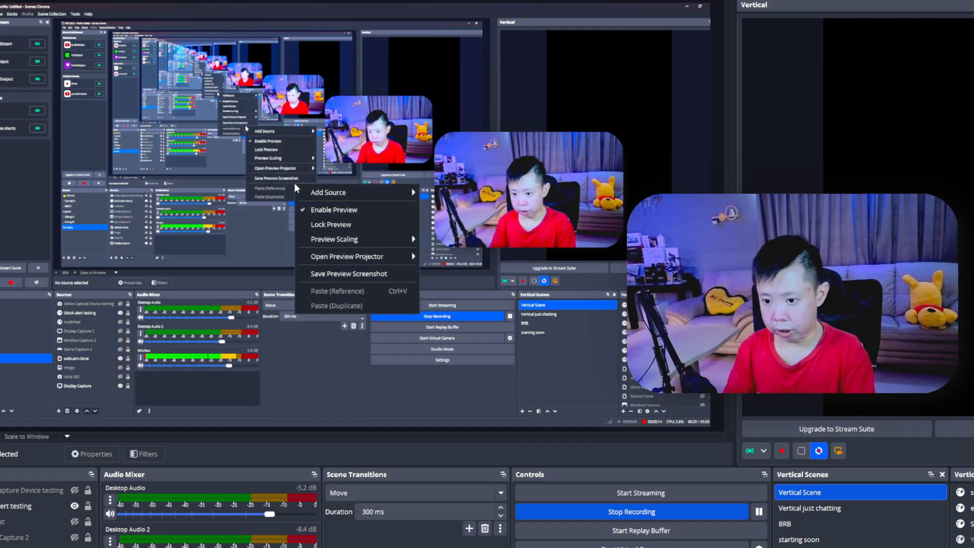
left_click(311, 213)
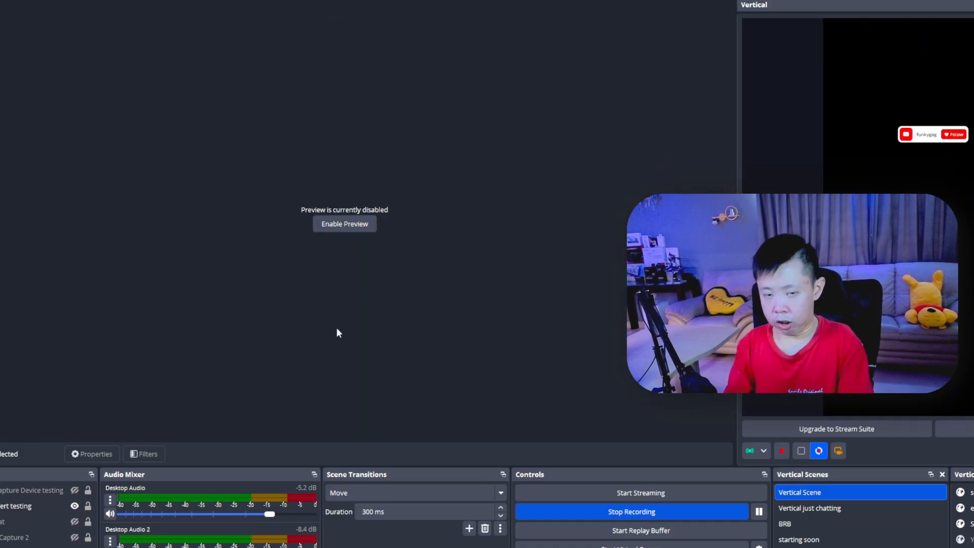